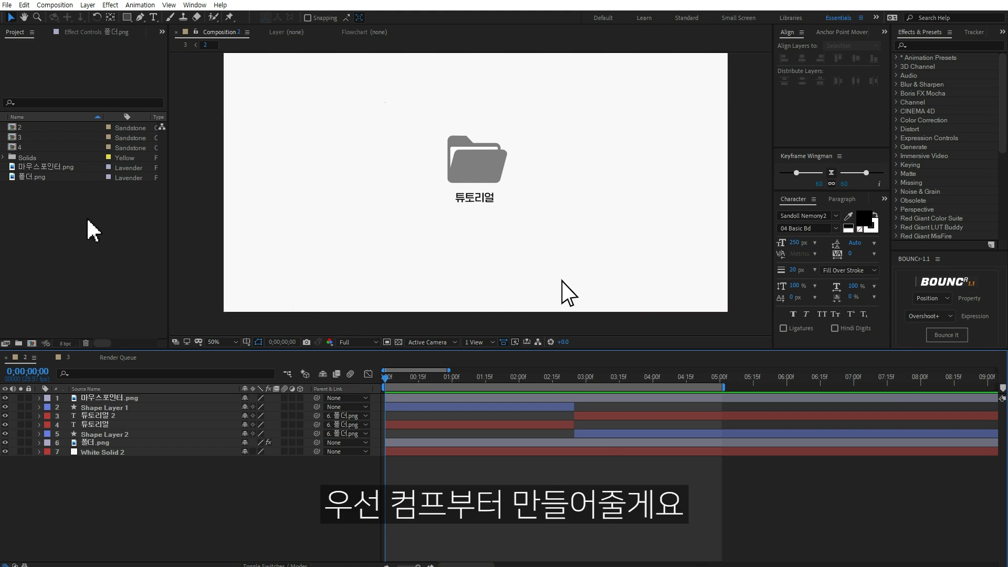
Create Comp 1 using the HDTV 1080 29.97 preset with a 10-second duration.
right_click(86, 220)
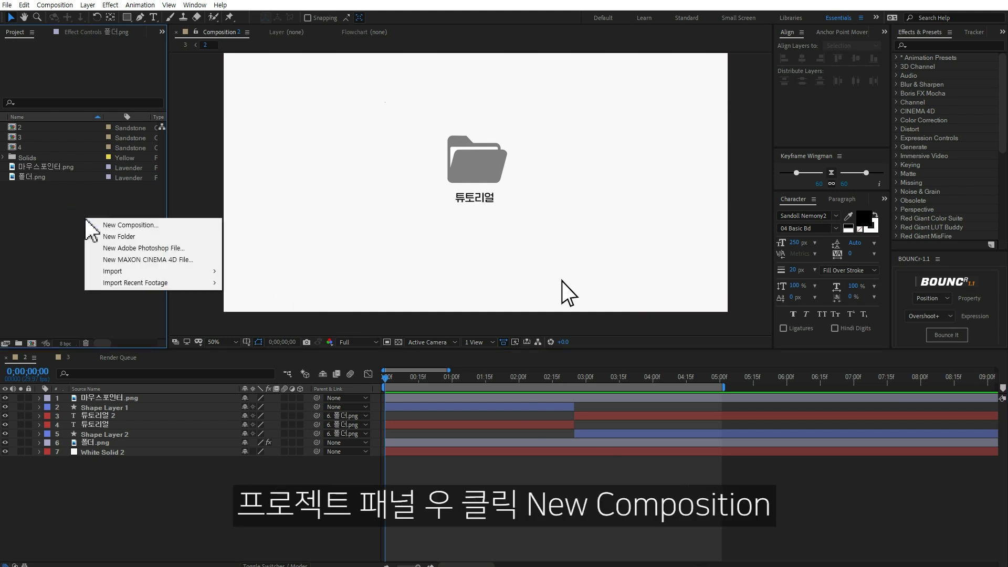
click(118, 224)
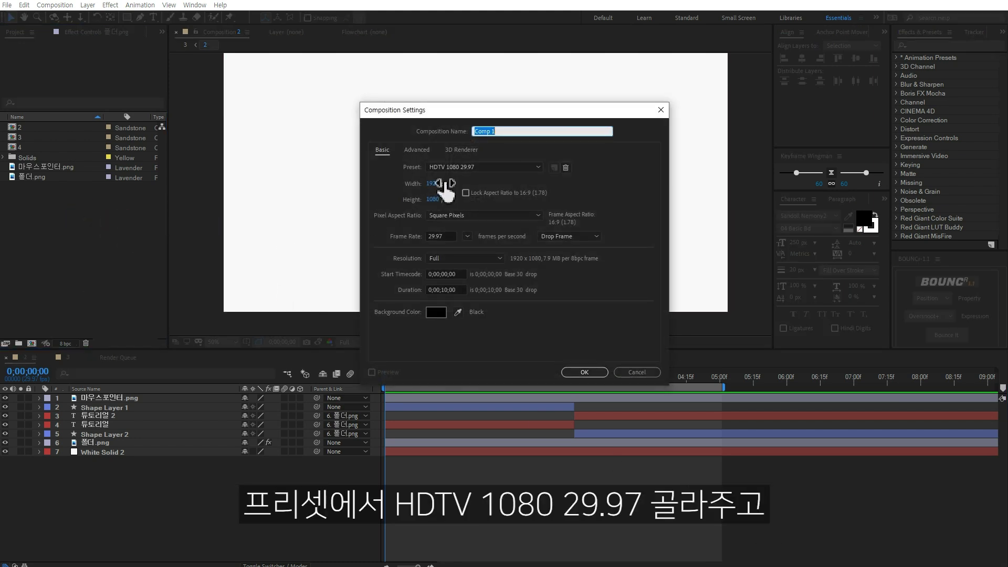
click(459, 166)
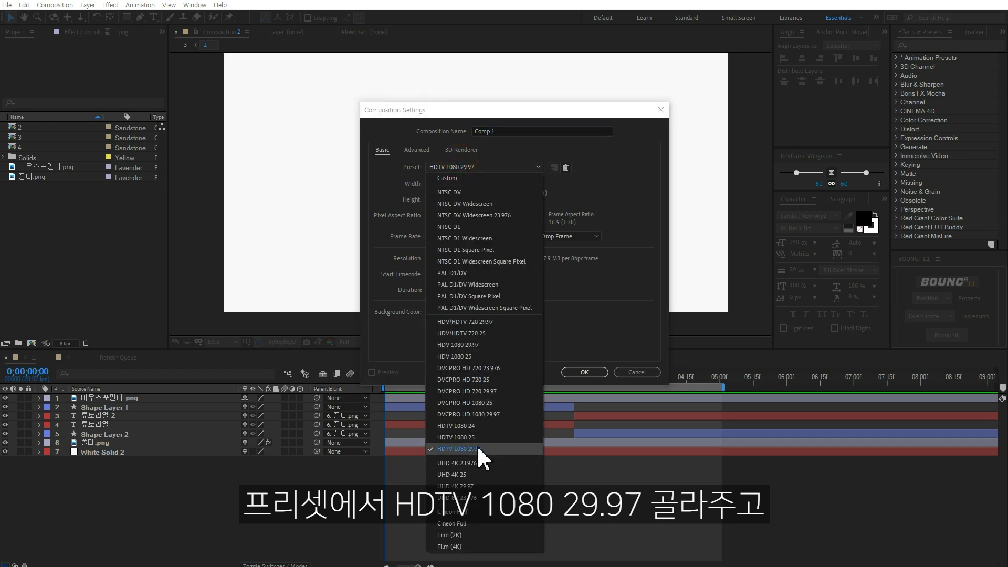
click(494, 450)
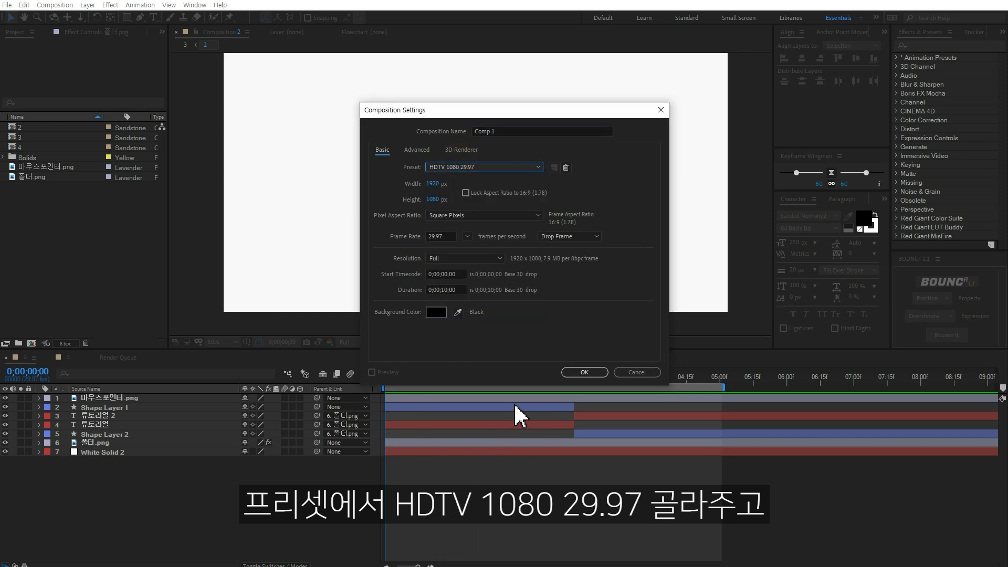
click(457, 289)
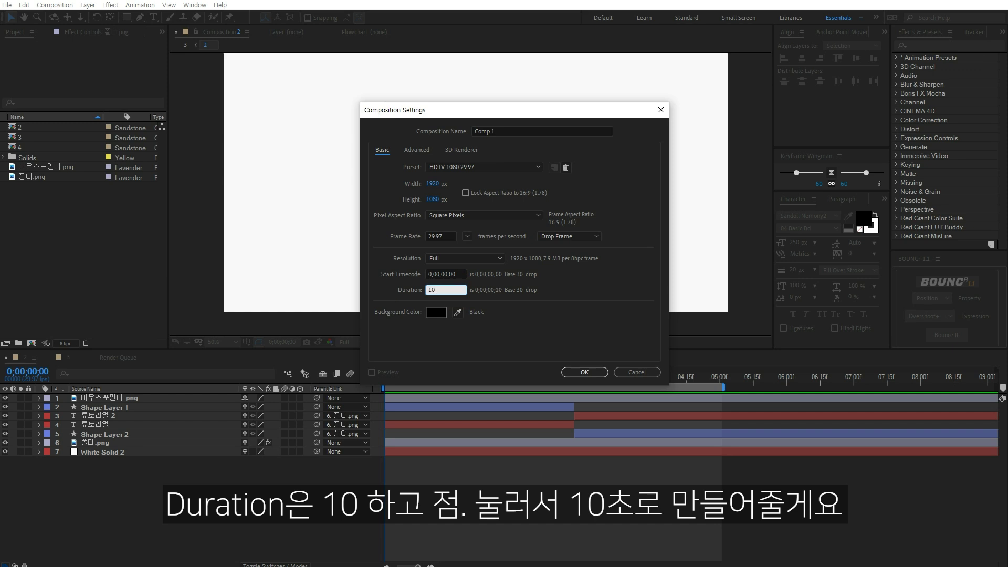
click(590, 370)
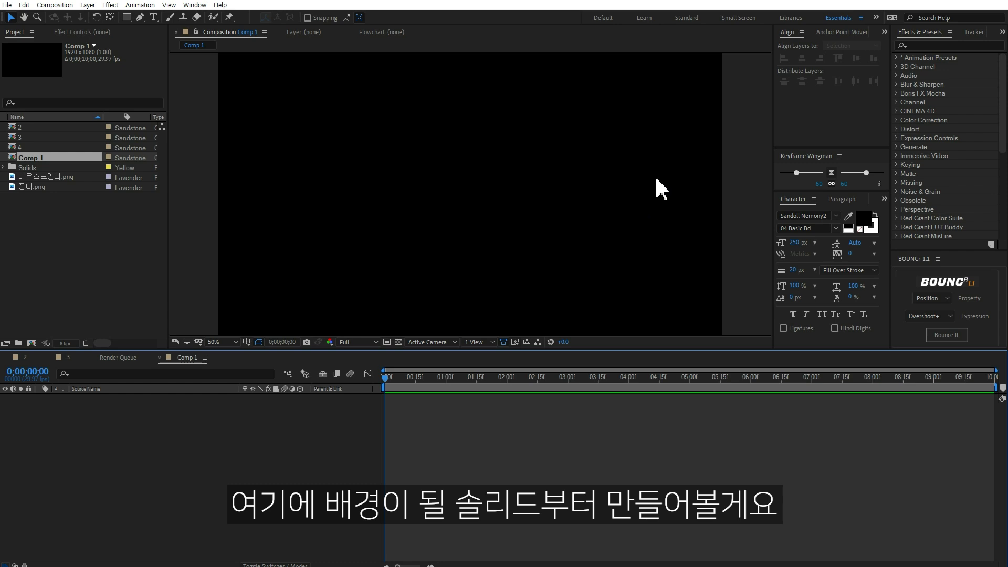
Add a white full-frame solid, White Solid 3, to Comp 1 as the background.
right_click(139, 418)
click(156, 423)
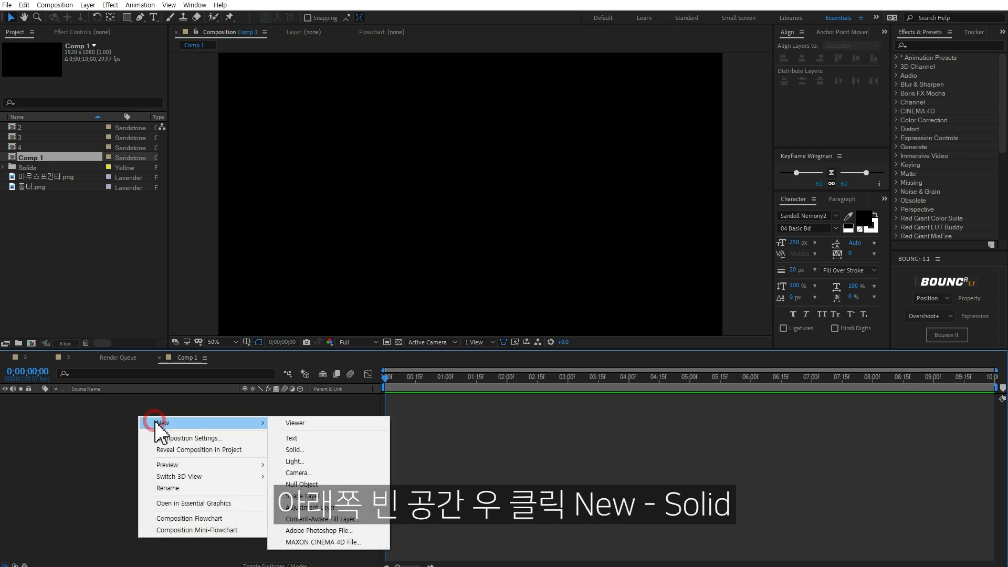
click(323, 450)
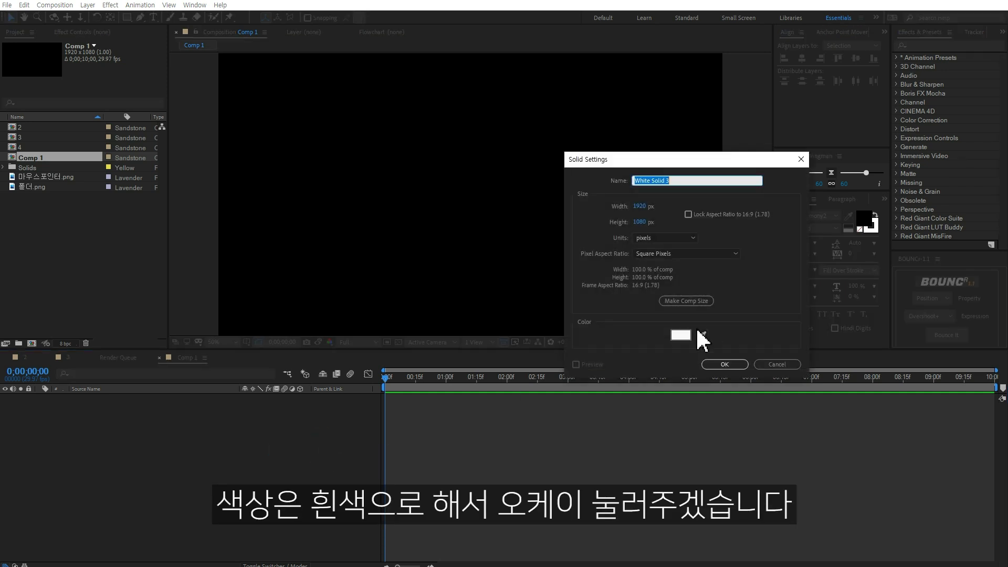
click(681, 335)
click(654, 219)
click(874, 223)
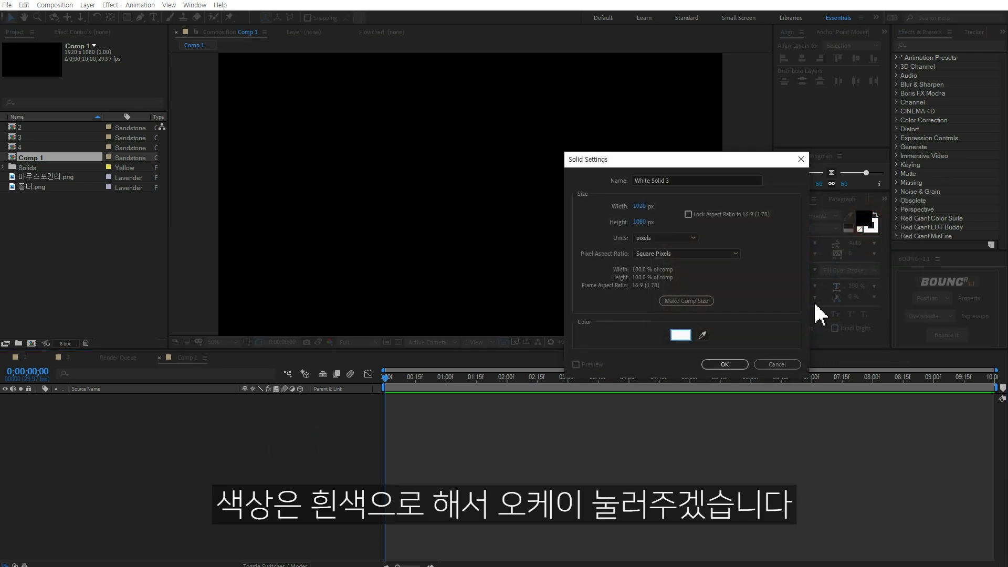
click(735, 364)
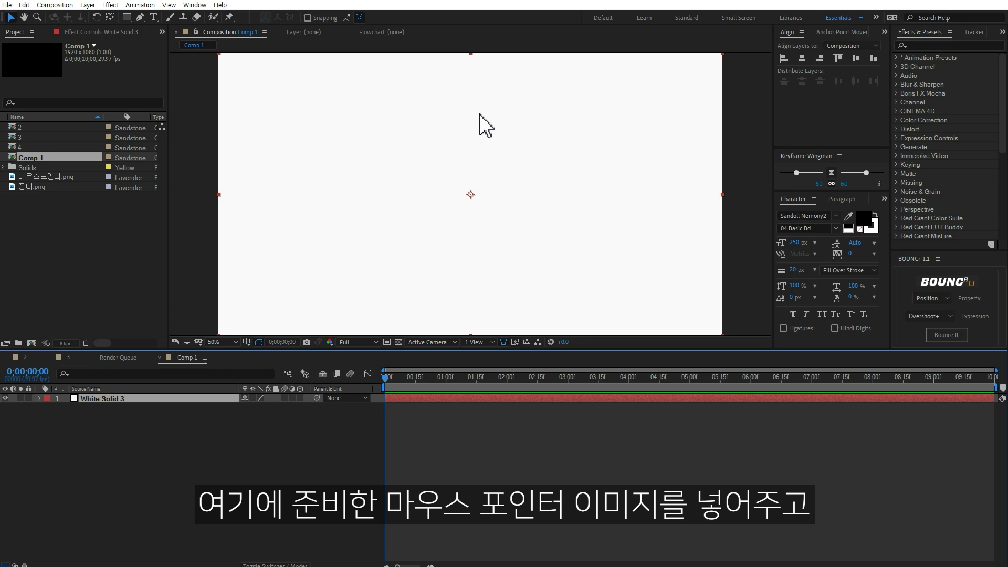
Drag 마우스포인터.png and 폴더.png from the Project panel into the Comp 1 timeline.
drag(52, 176, 137, 400)
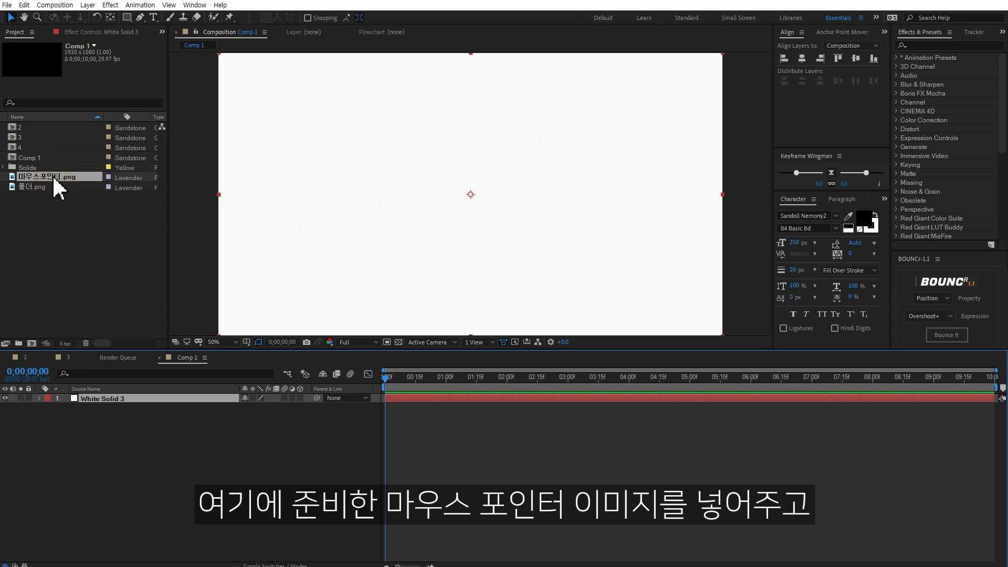
drag(138, 400, 113, 411)
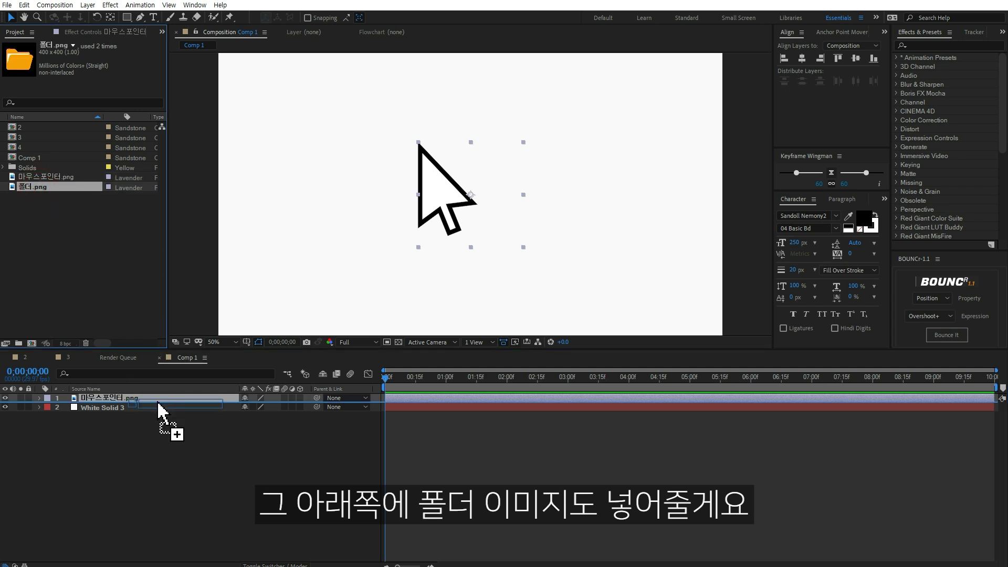
drag(31, 186, 156, 403)
drag(450, 234, 583, 239)
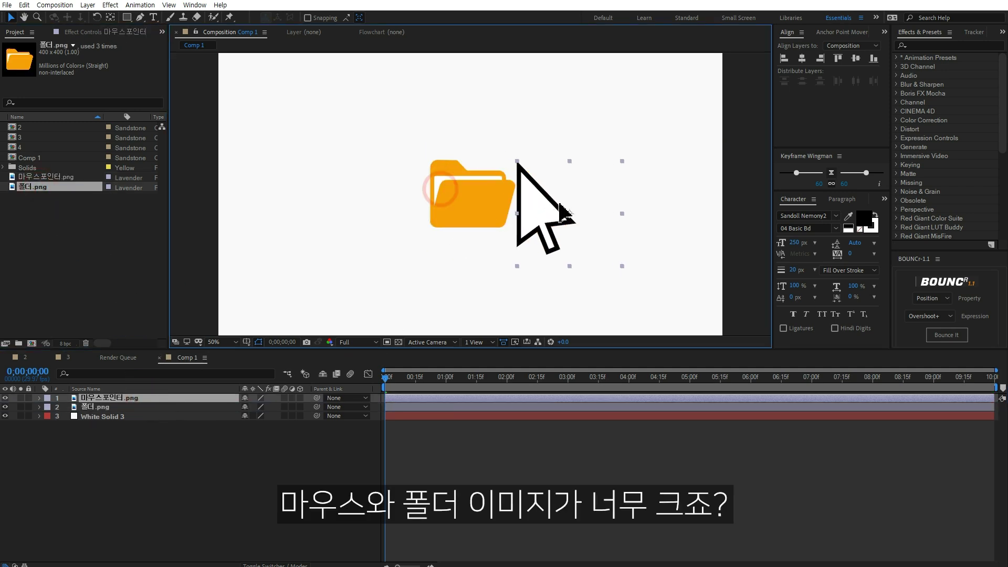
Scale the pointer layer to 30% and the folder layer to 70%, placing the pointer lower right.
key(s)
click(102, 415)
key(s)
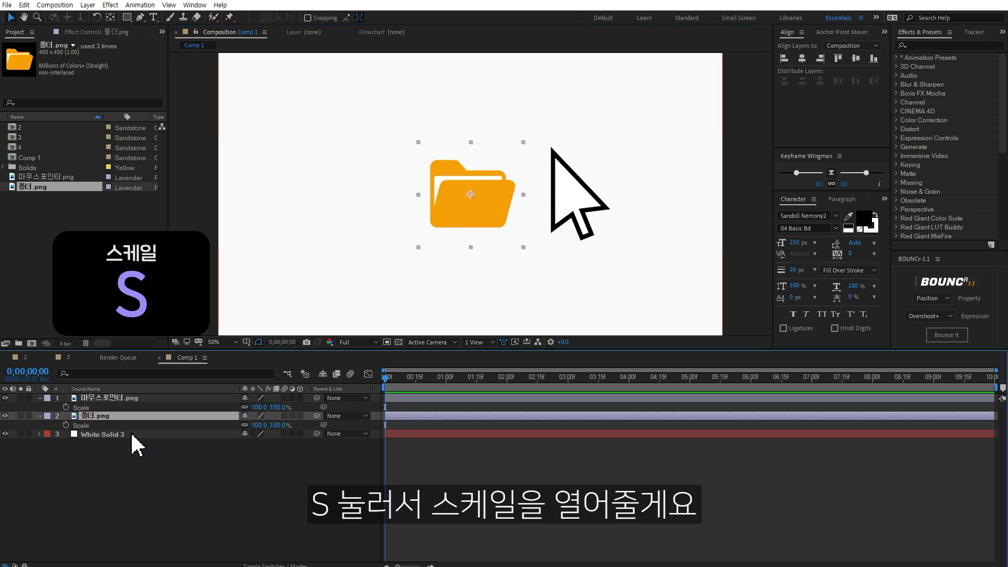
click(100, 408)
drag(259, 407, 223, 411)
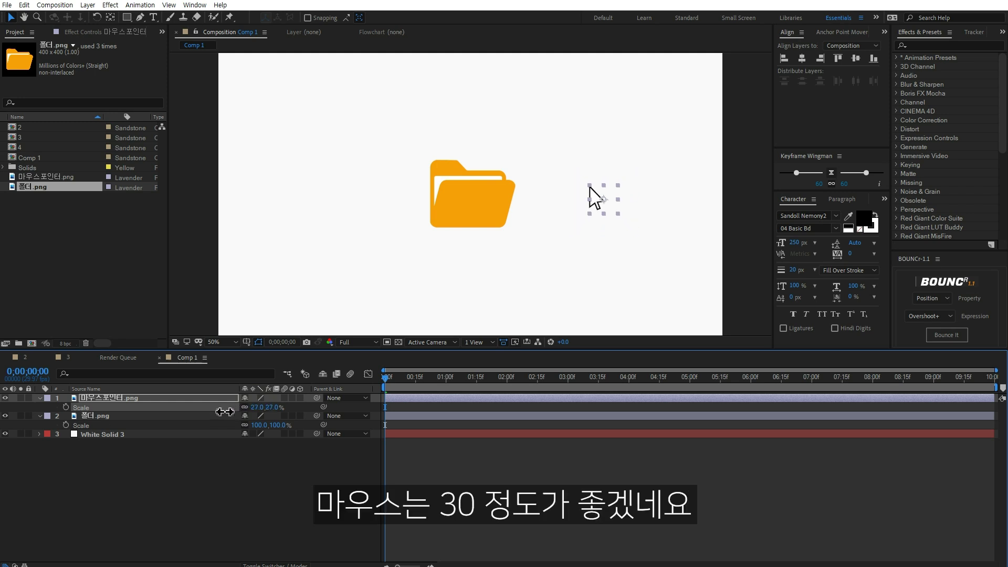
click(194, 418)
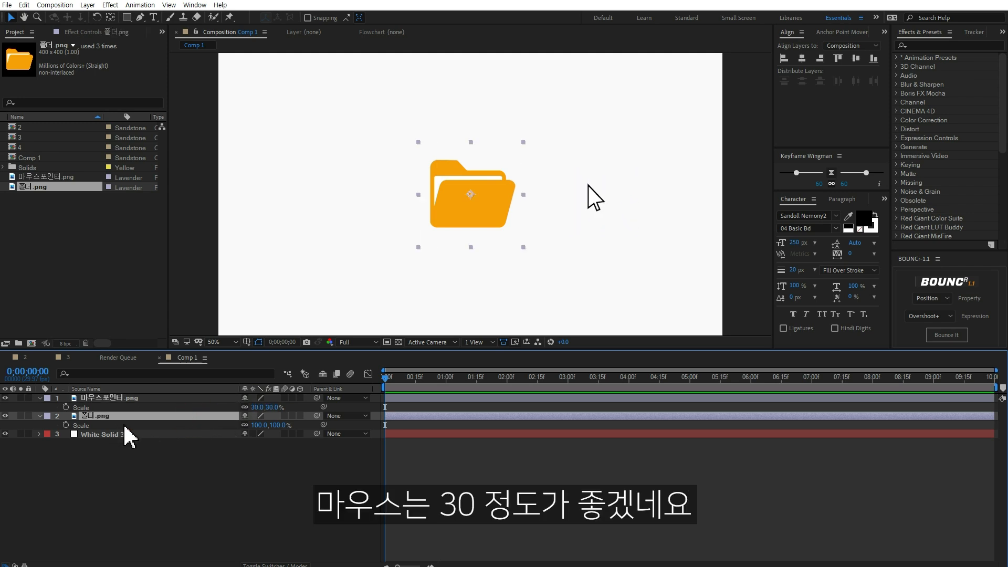
drag(272, 426, 259, 427)
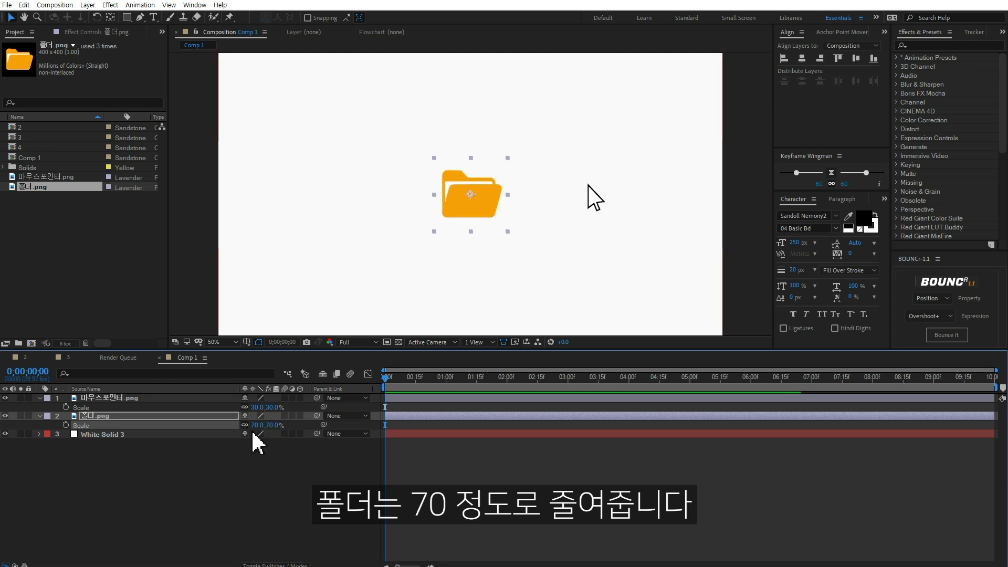
click(333, 477)
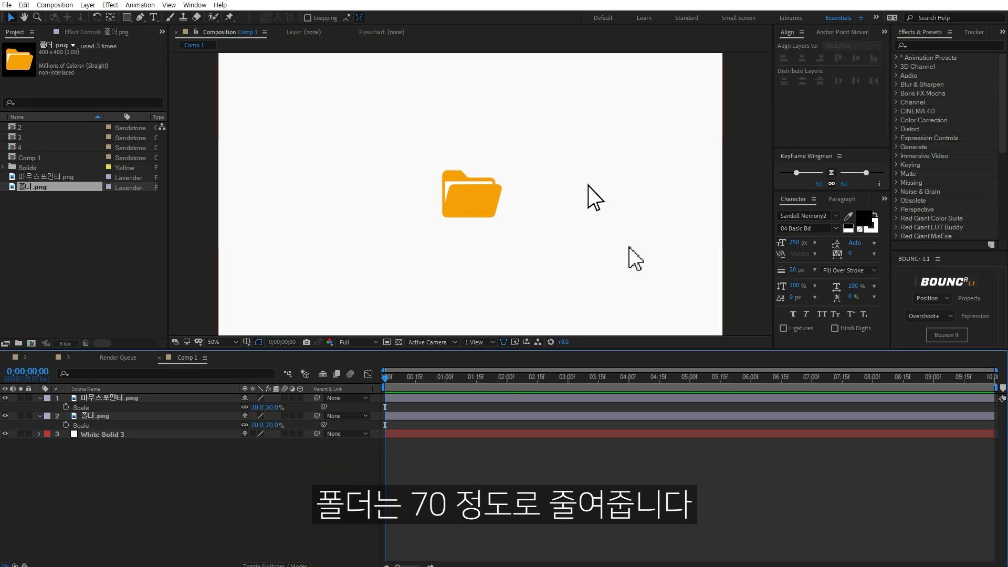
mouse_move(594, 197)
mouse_down()
mouse_move(540, 229)
mouse_move(477, 214)
mouse_move(517, 270)
mouse_move(579, 296)
mouse_up()
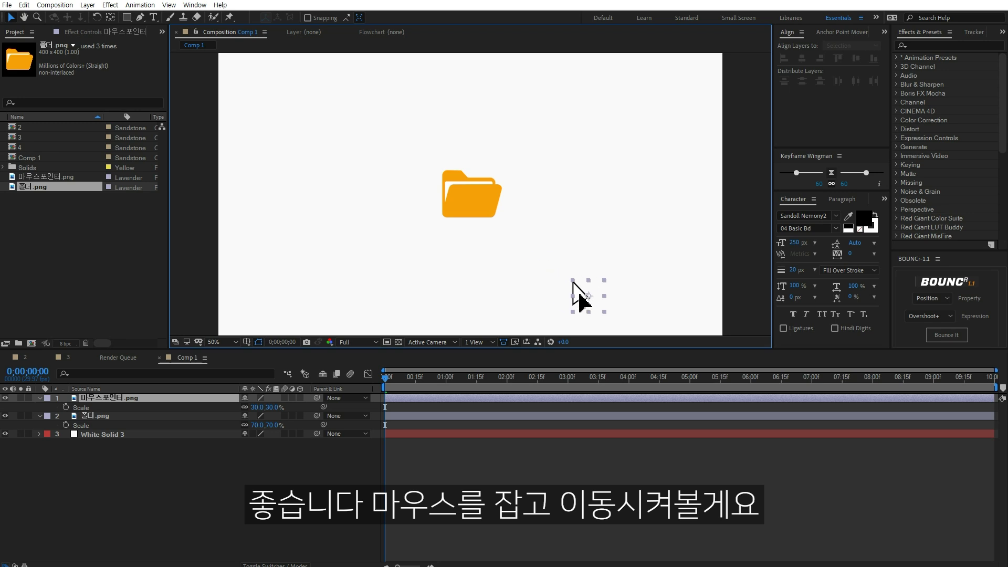
Place the pointer at the lower right and set a Position keyframe at 0 seconds.
mouse_move(564, 309)
mouse_down()
mouse_move(393, 158)
mouse_move(597, 316)
mouse_move(555, 326)
mouse_up()
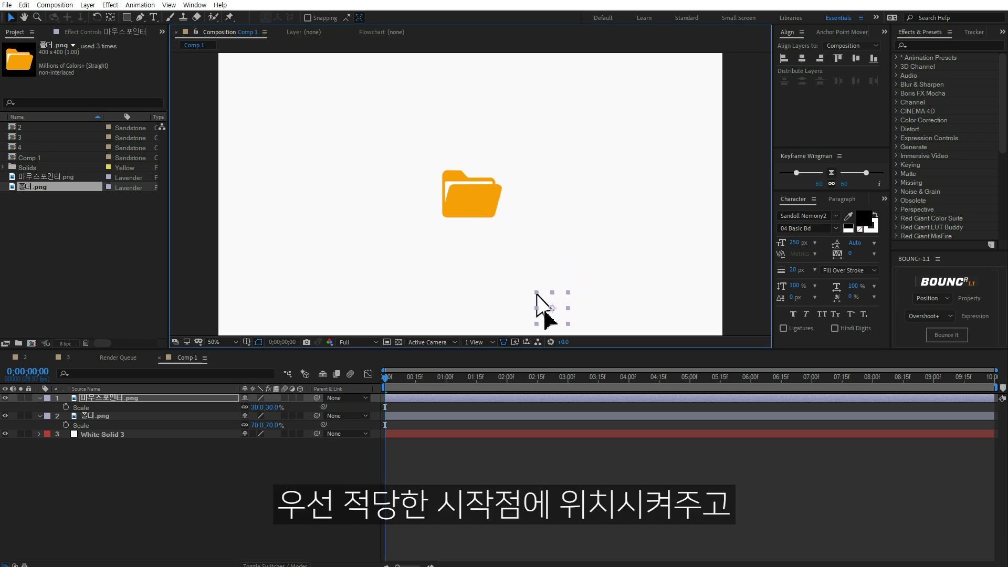
click(200, 409)
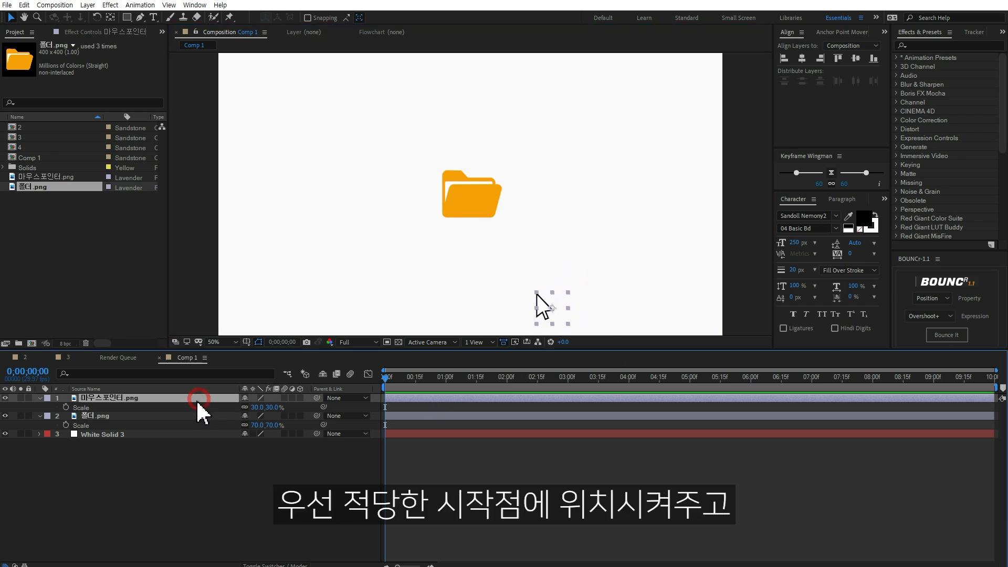
key(p)
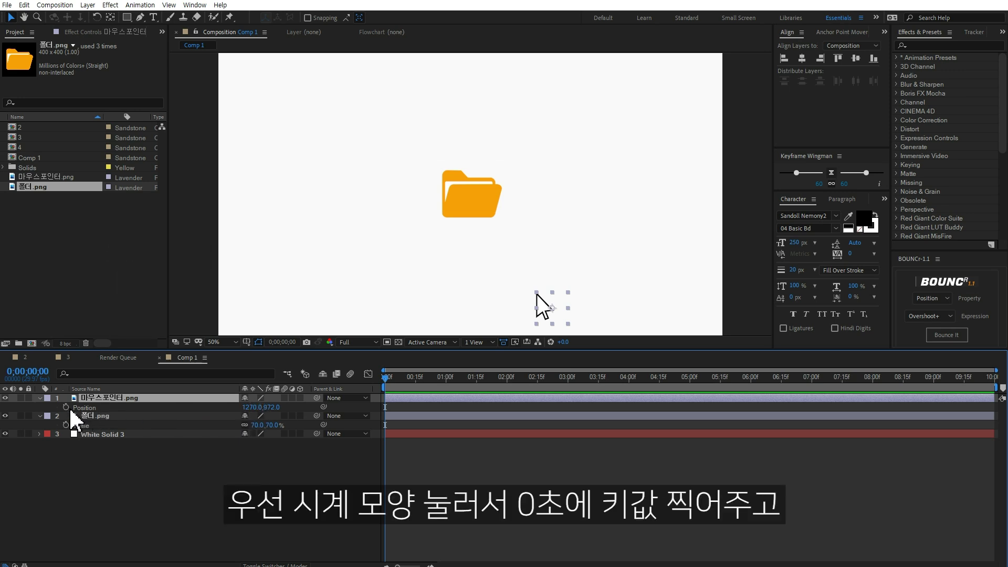
click(66, 408)
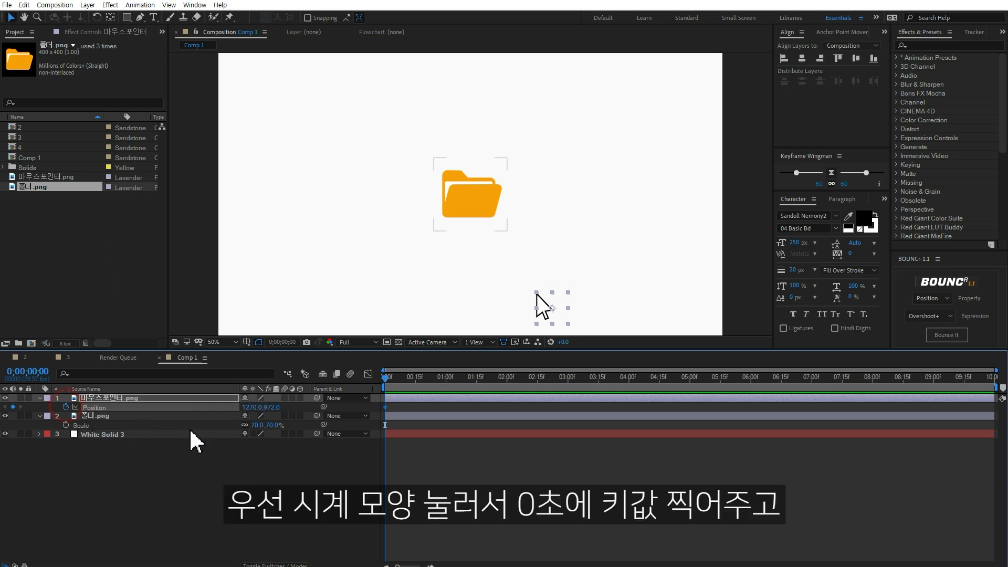
At frame 20, move the pointer to 708, 380, just up-left of the folder.
click(460, 471)
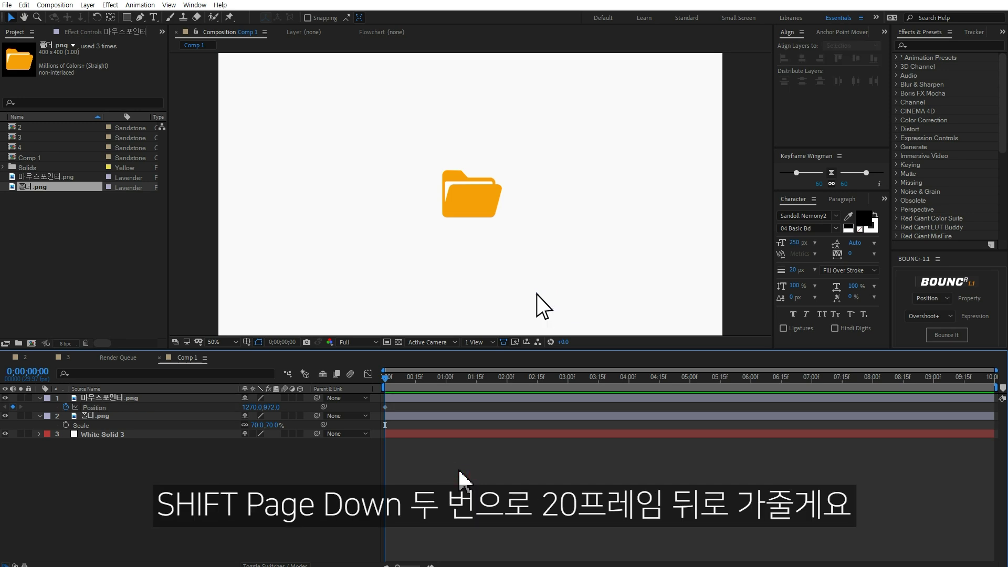
key(shift+Page_Down)
key(shift+Page_Down)
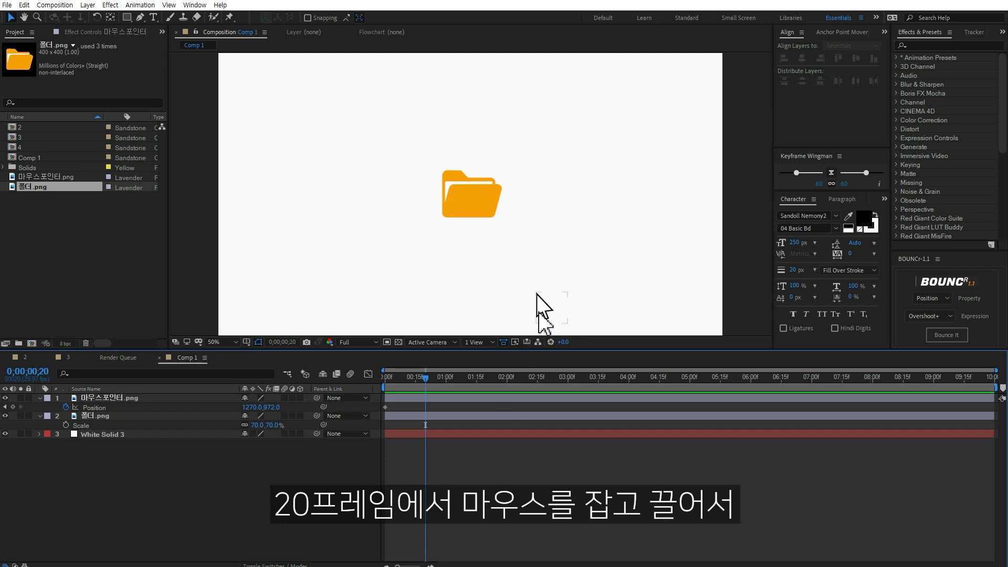
click(543, 308)
drag(544, 311, 406, 160)
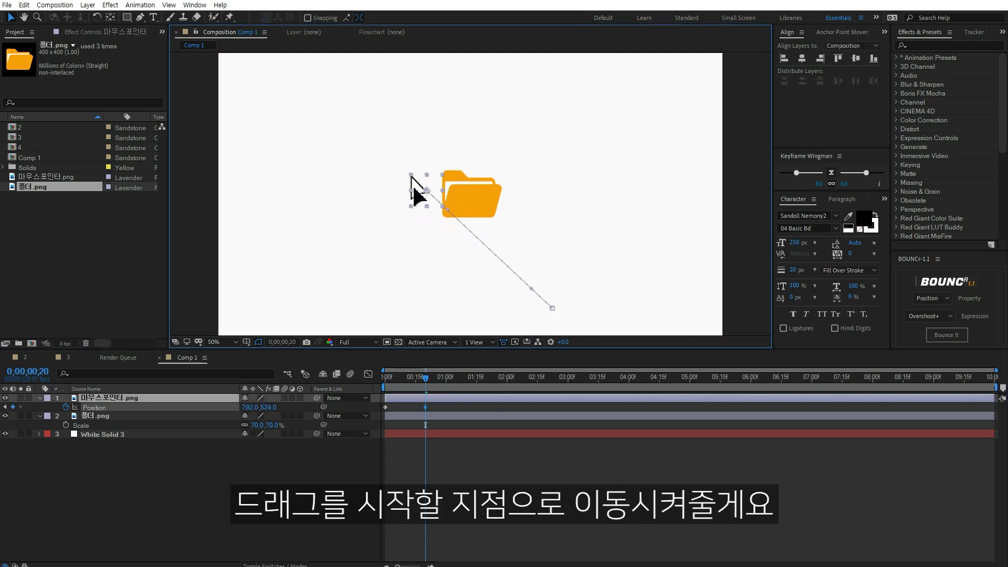
drag(405, 160, 395, 155)
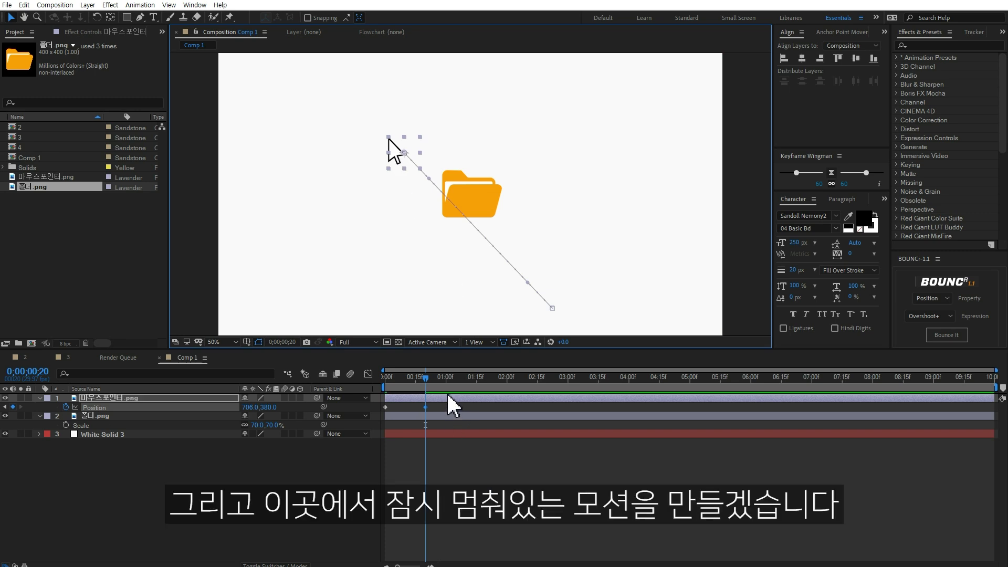
key(shift+Page_Down)
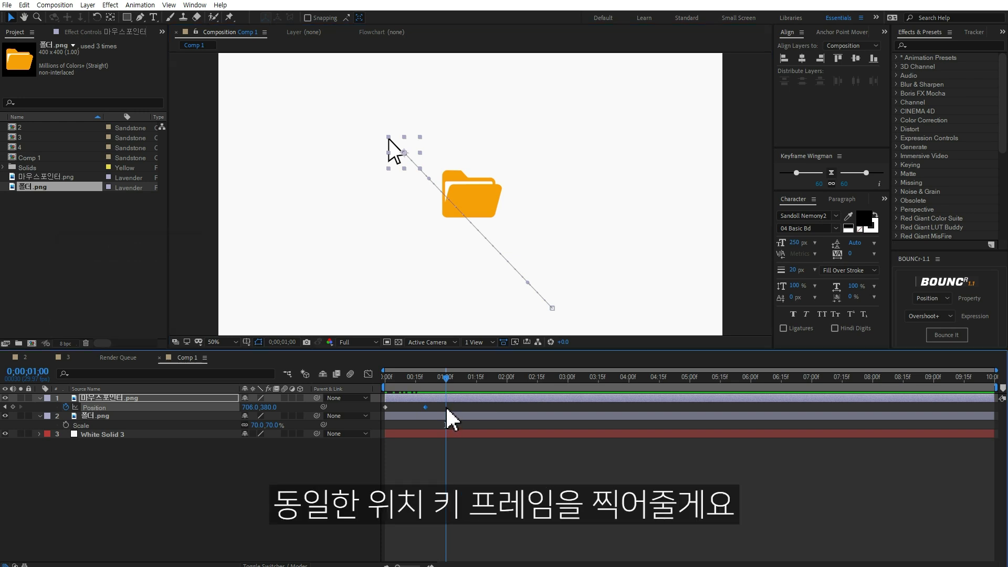
Hold the pointer at 1304, 834 until 3:20, then move it to the folder centre 1020, 630 at 4:10.
click(13, 406)
mouse_move(446, 377)
mouse_down()
mouse_move(424, 385)
mouse_move(547, 378)
mouse_up()
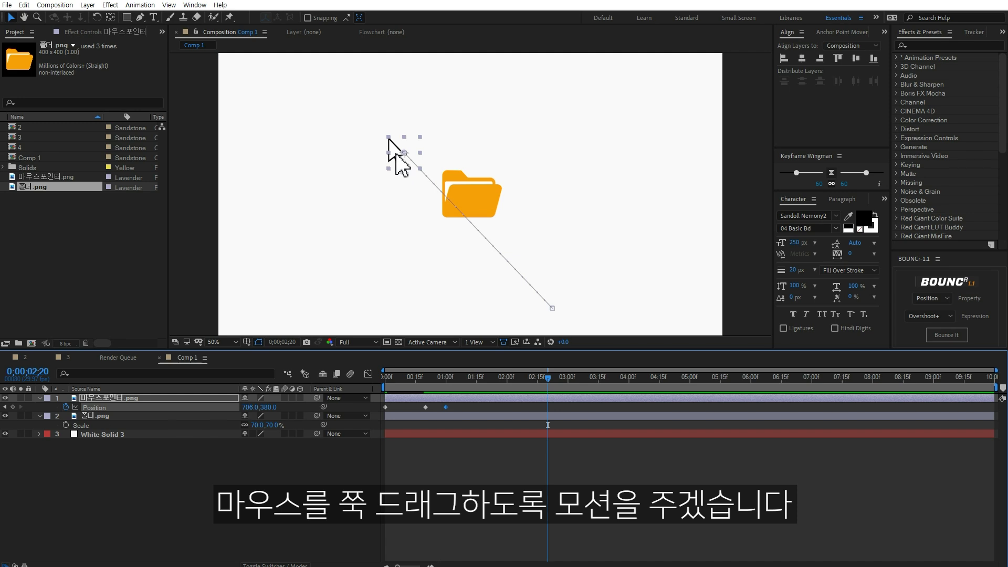
mouse_move(397, 154)
mouse_down()
mouse_move(562, 269)
mouse_move(551, 270)
mouse_up()
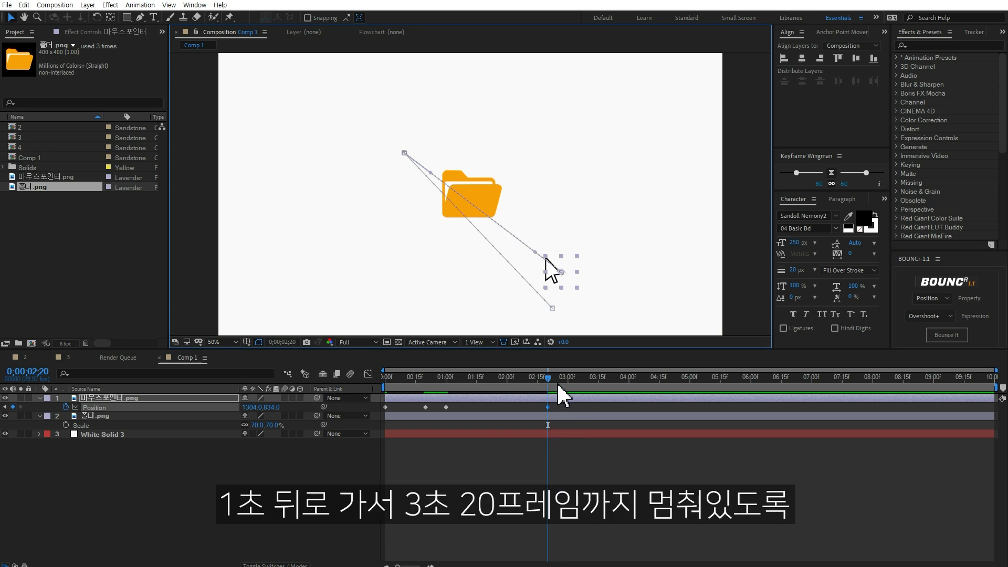
drag(550, 382, 611, 387)
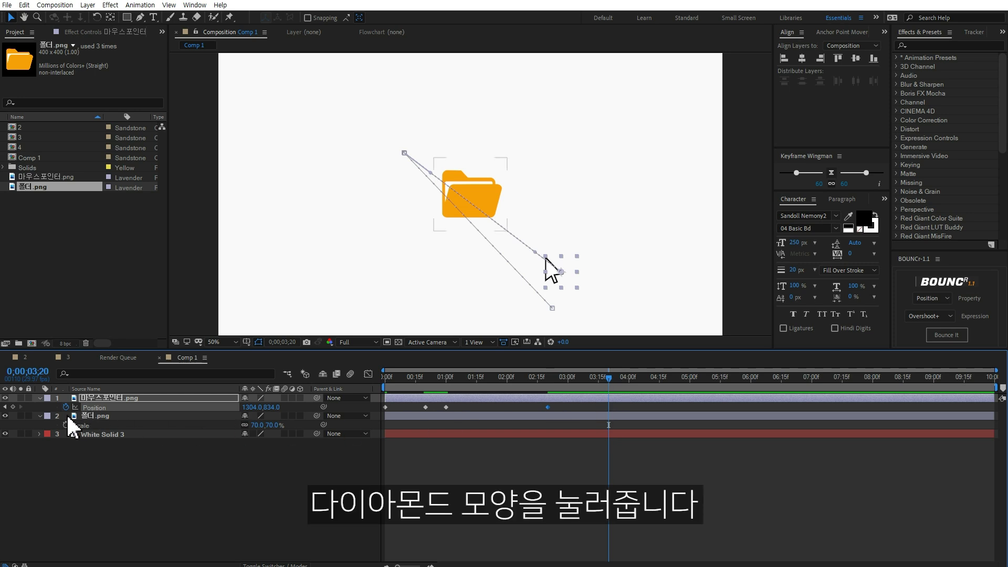
click(13, 407)
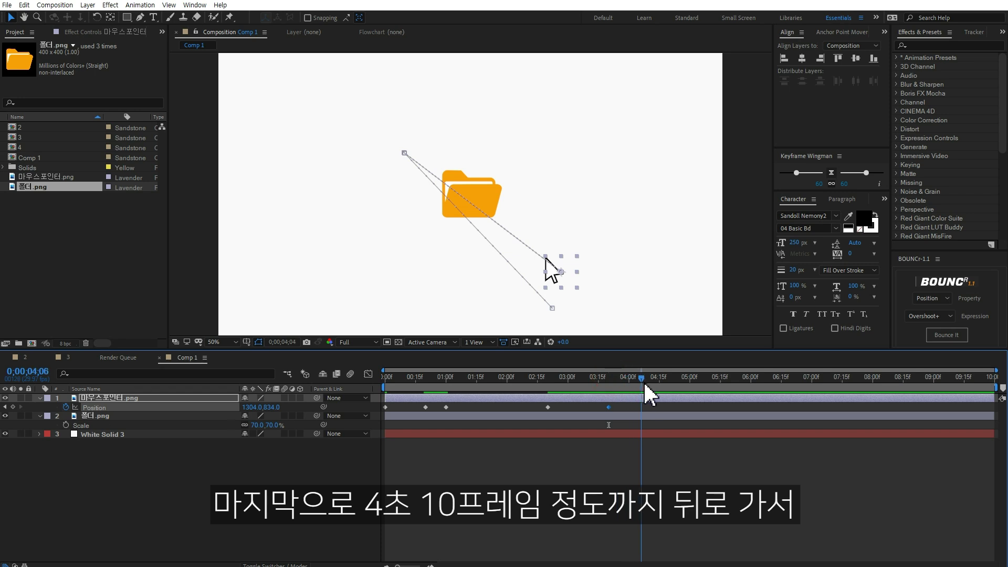
key(Page_Down)
key(Page_Down)
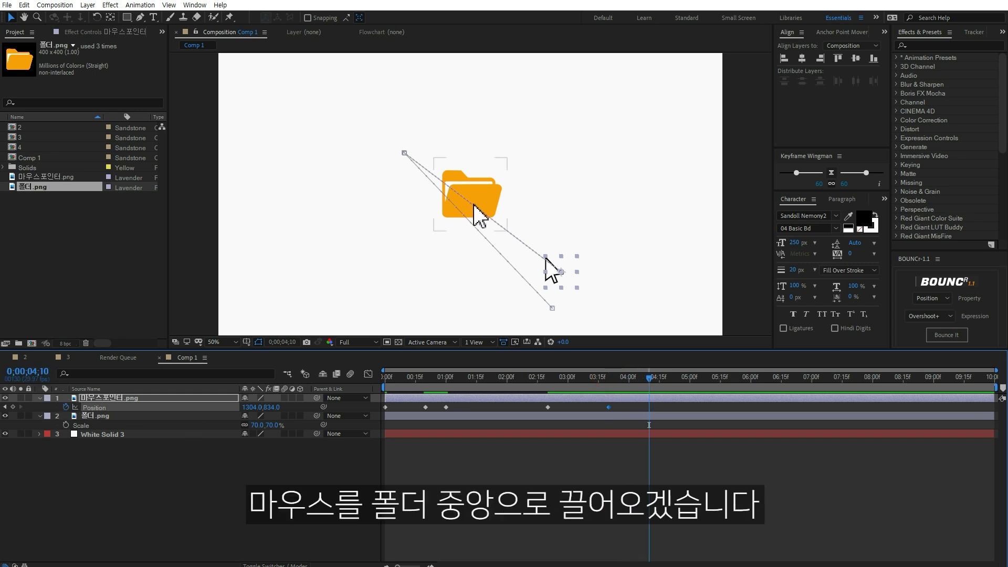
drag(552, 277, 478, 223)
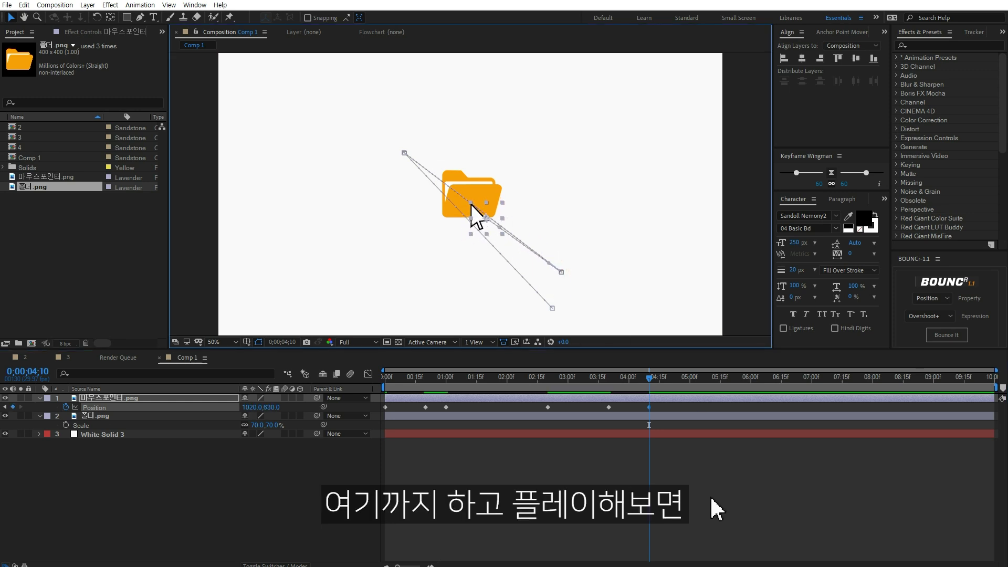
click(704, 501)
Apply Easy Ease (F9) to all the pointer's Position keyframes, preview, and show the 2:20 keyframe's speed graph.
key(space)
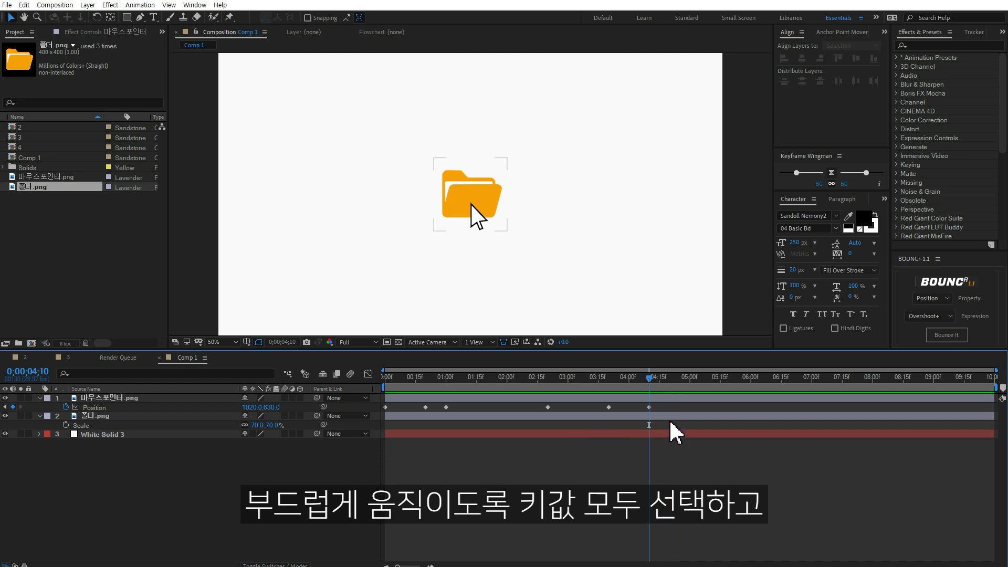
drag(664, 435, 375, 405)
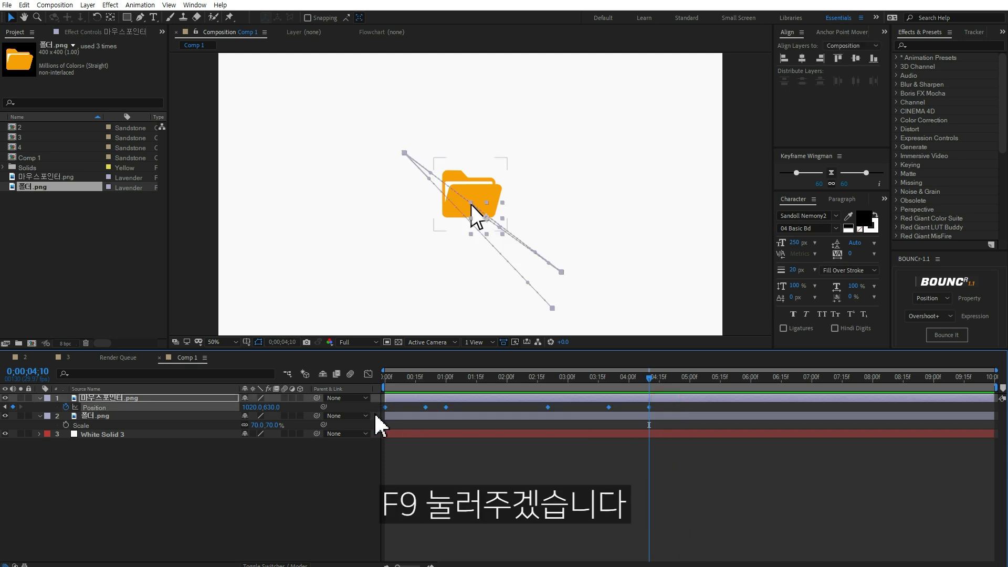
key(F9)
click(472, 478)
key(space)
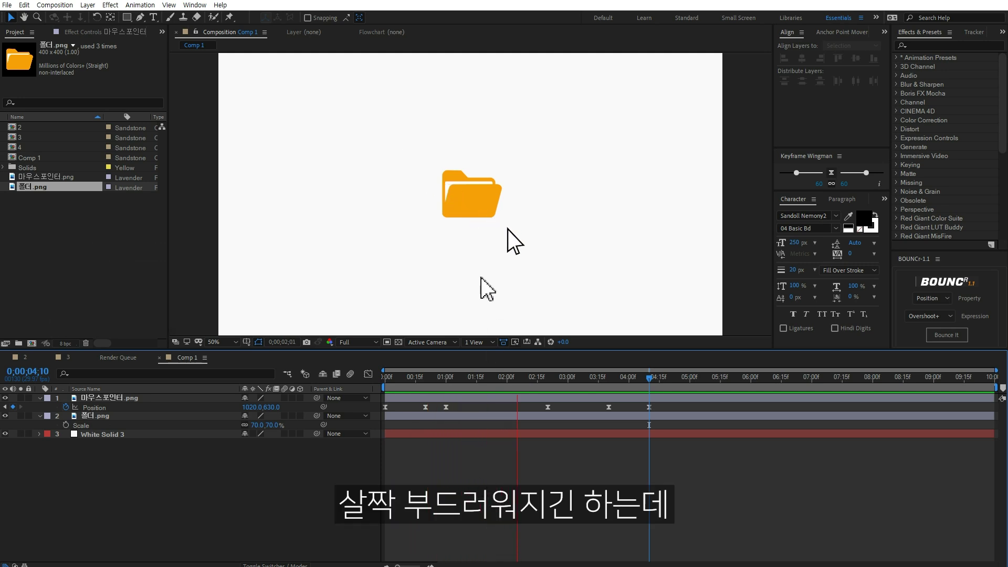
key(space)
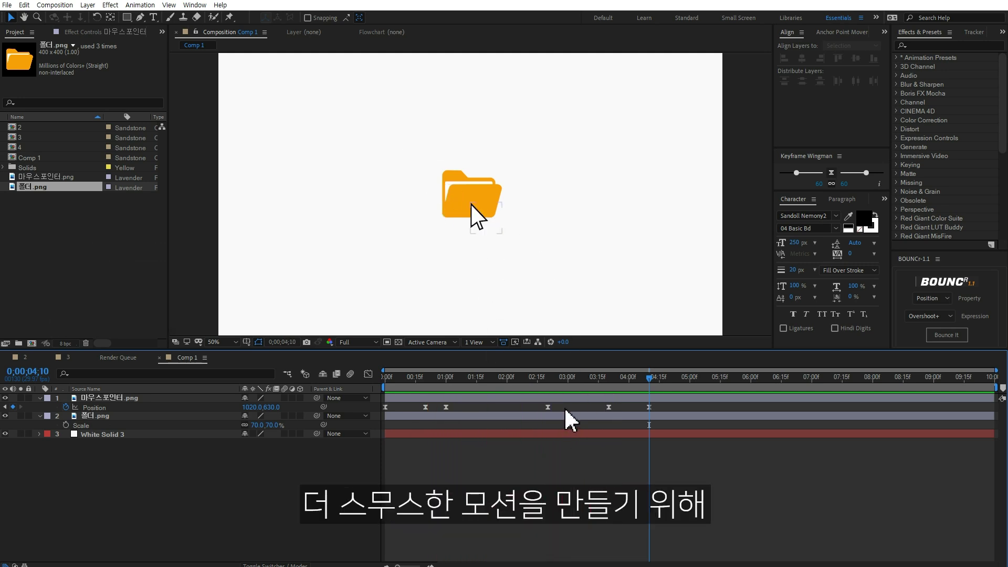
click(547, 407)
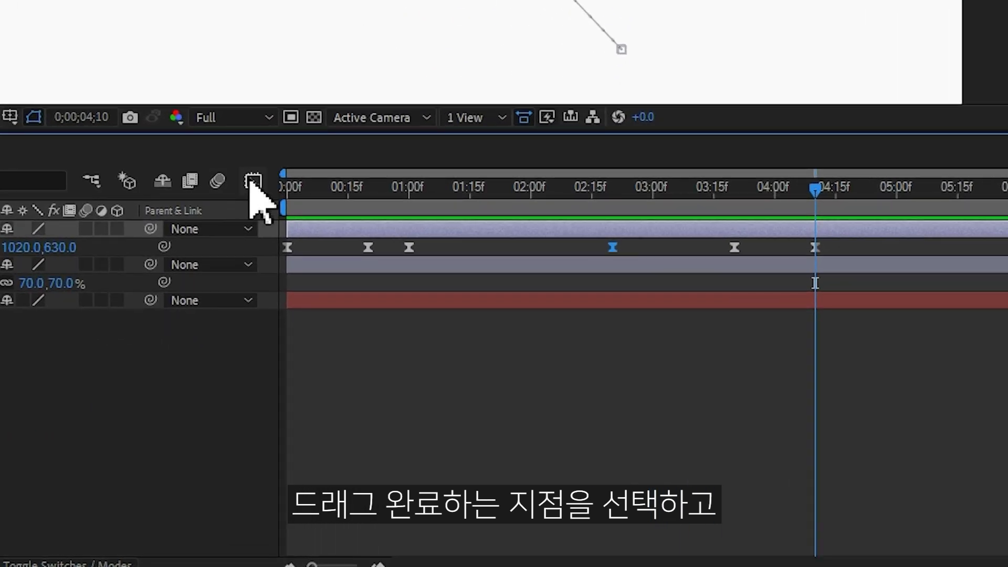
click(251, 185)
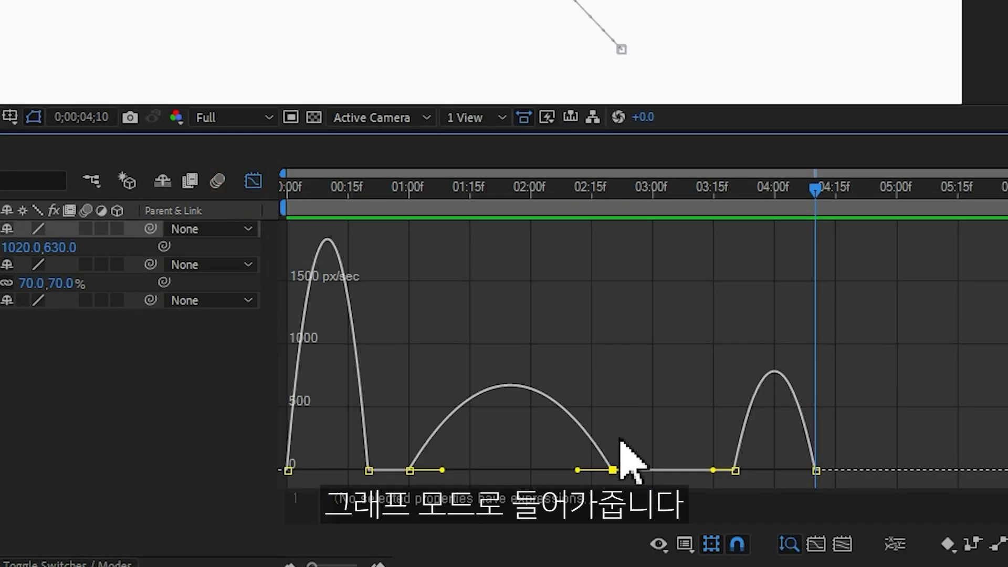
Stretch the 2:20 keyframe's incoming influence toward 100% in the speed graph and preview.
drag(577, 470, 479, 475)
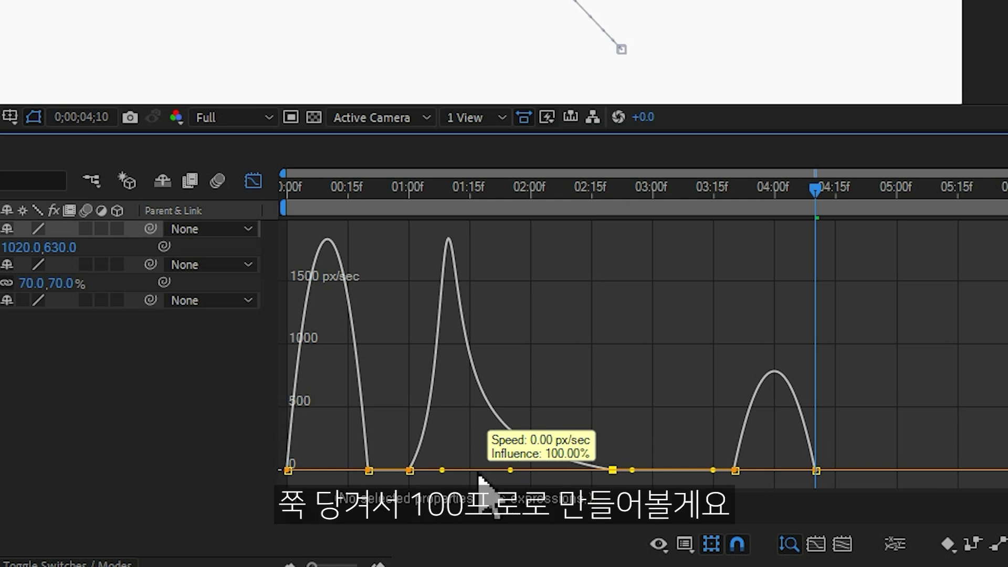
drag(479, 475, 478, 475)
right_click(566, 401)
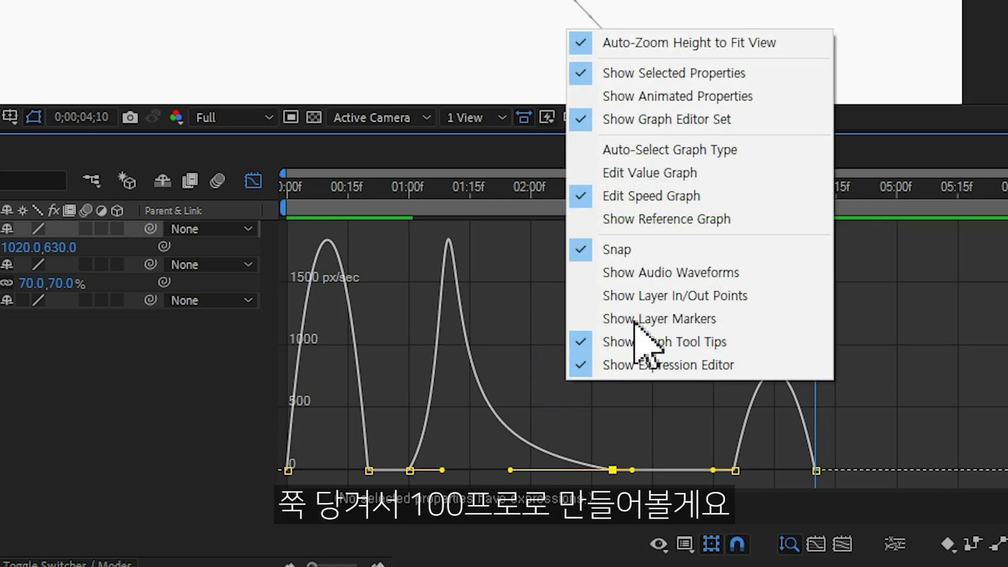
click(651, 199)
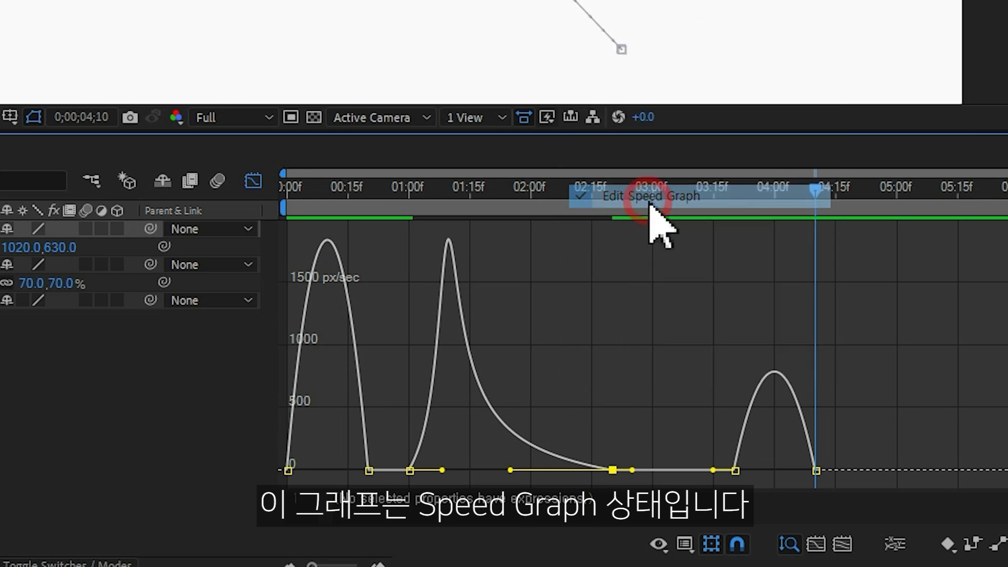
click(253, 180)
key(space)
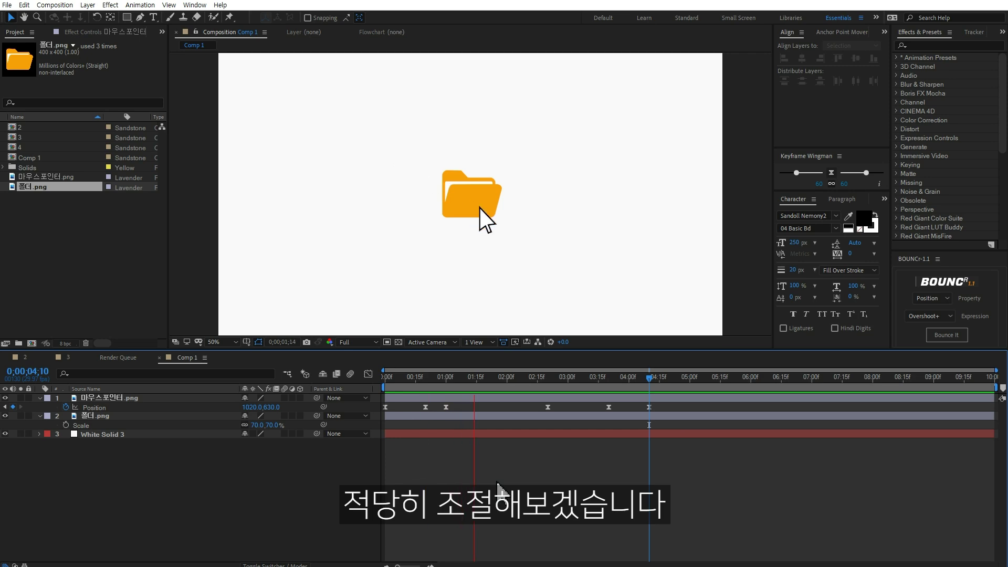
Reopen the speed graph and settle the incoming influence at about 80%.
click(558, 406)
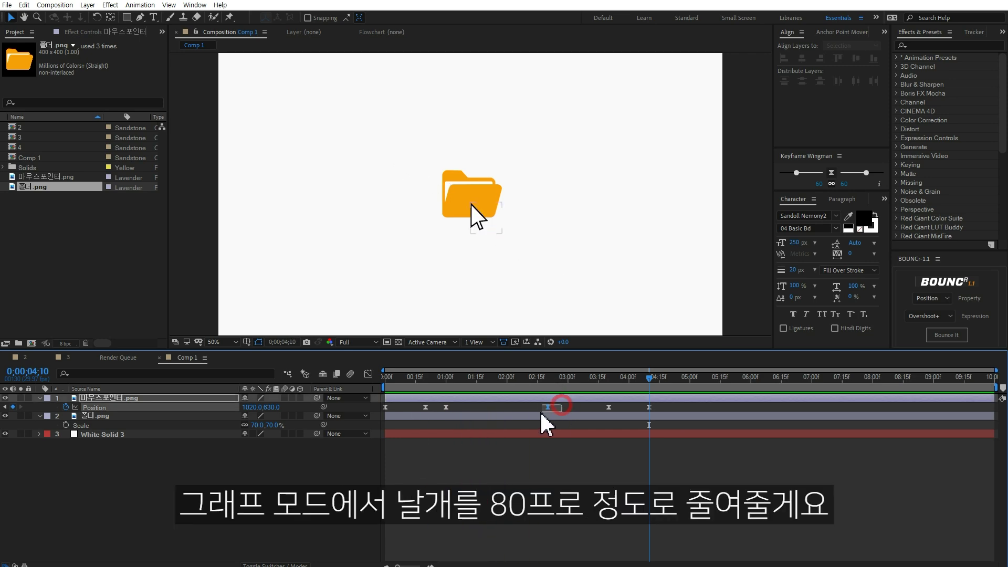
click(368, 374)
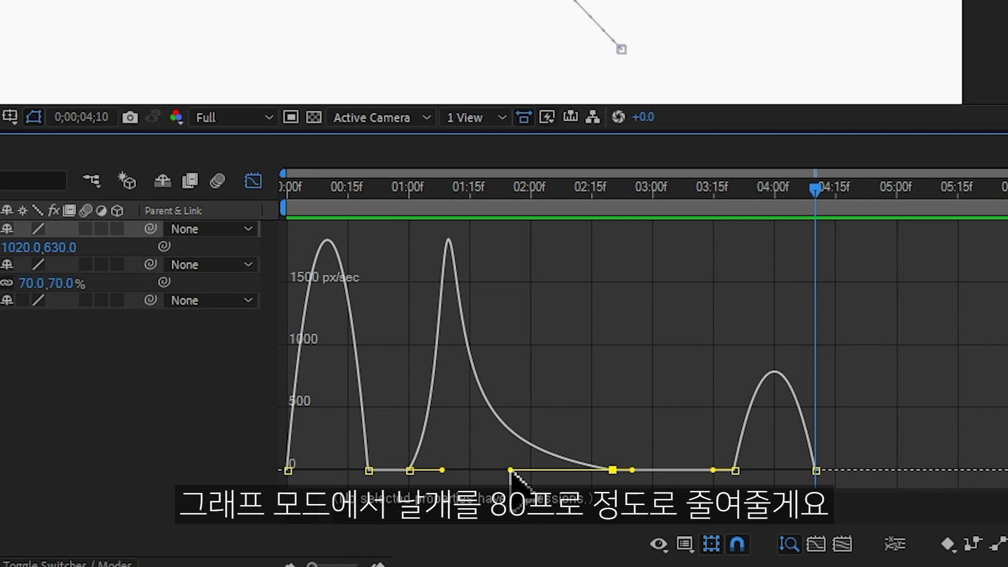
drag(507, 480, 524, 480)
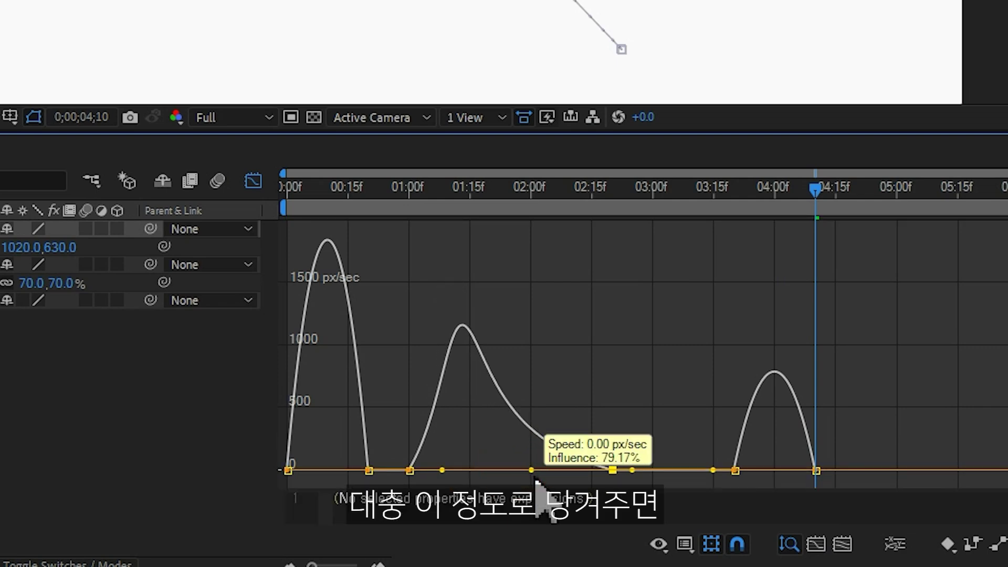
drag(532, 479, 534, 479)
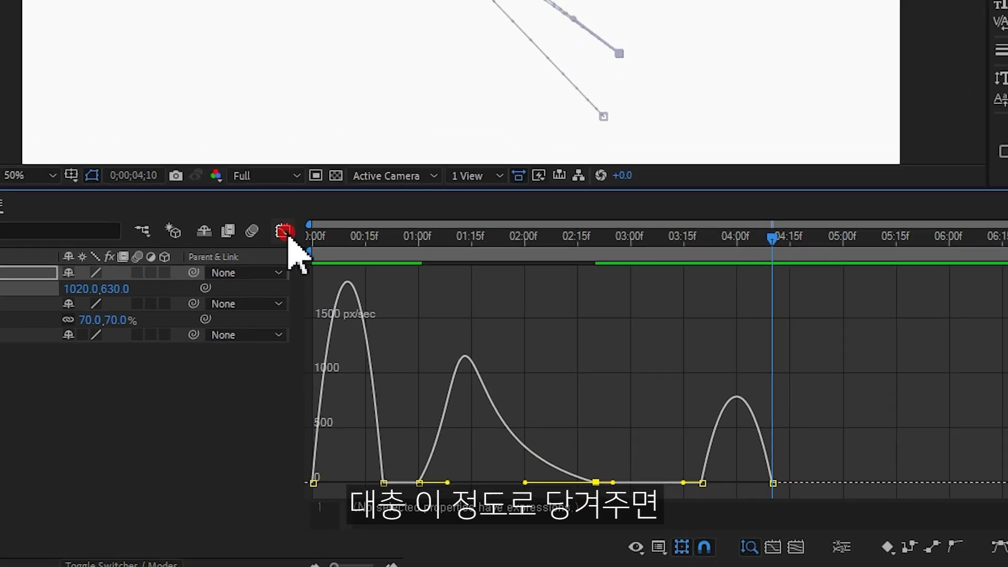
click(248, 181)
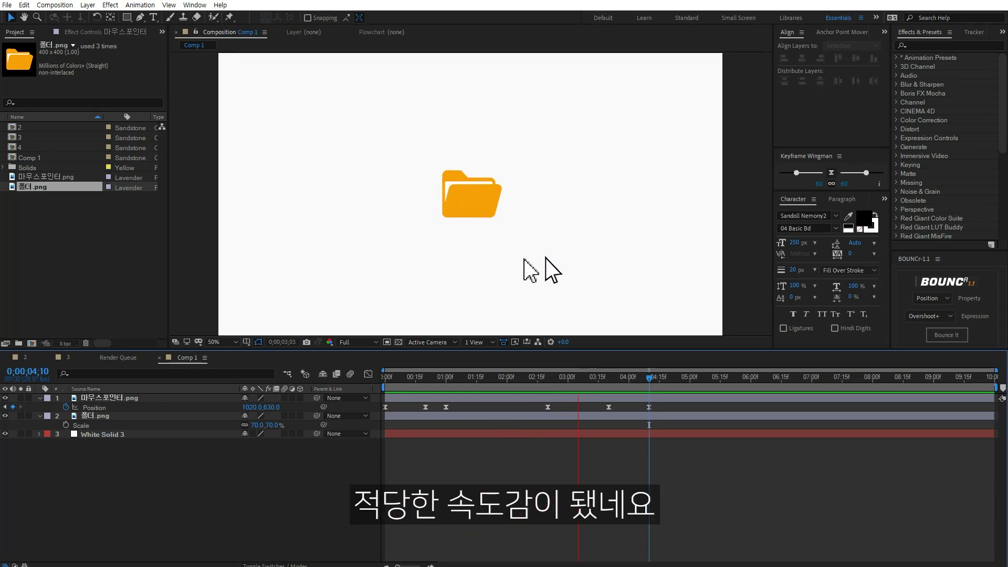
click(545, 376)
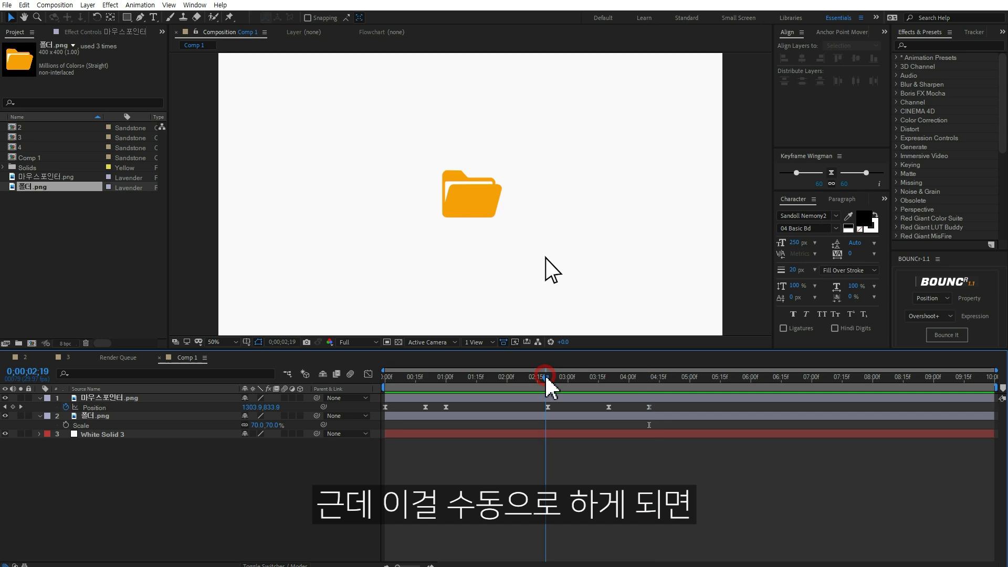
Inspect the 2:20 keyframe's incoming influence in the speed graph.
click(548, 407)
click(368, 374)
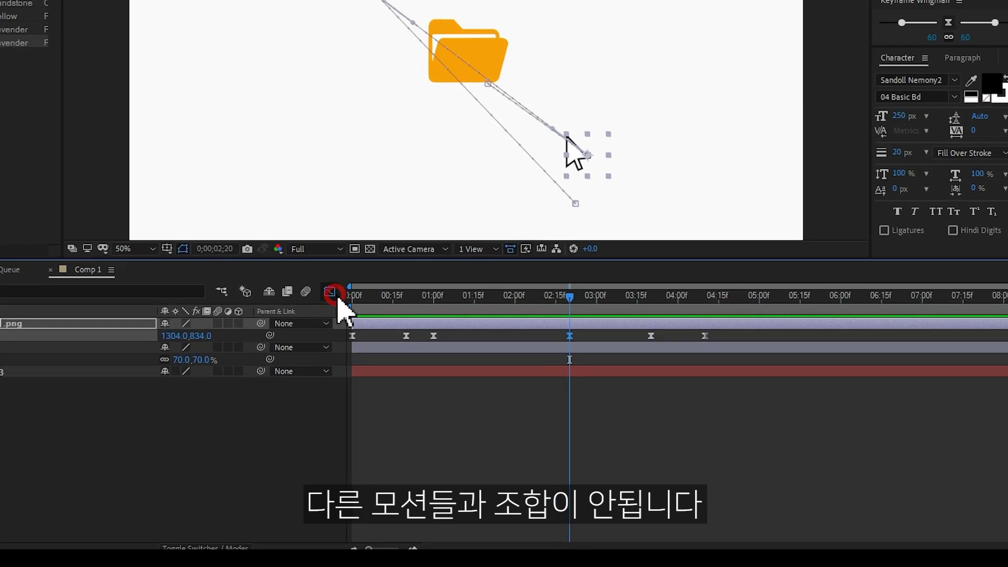
drag(529, 428, 533, 425)
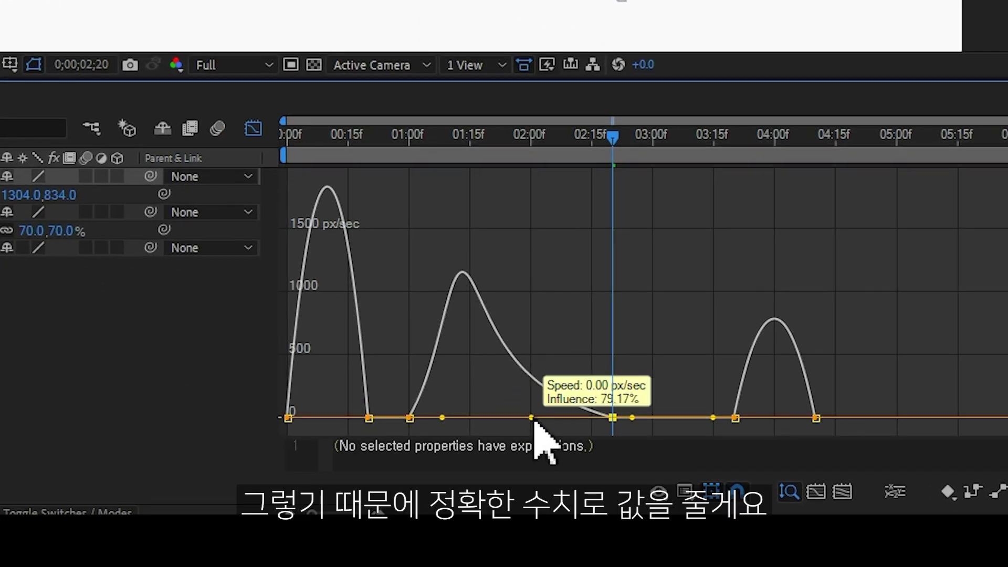
drag(535, 422, 533, 423)
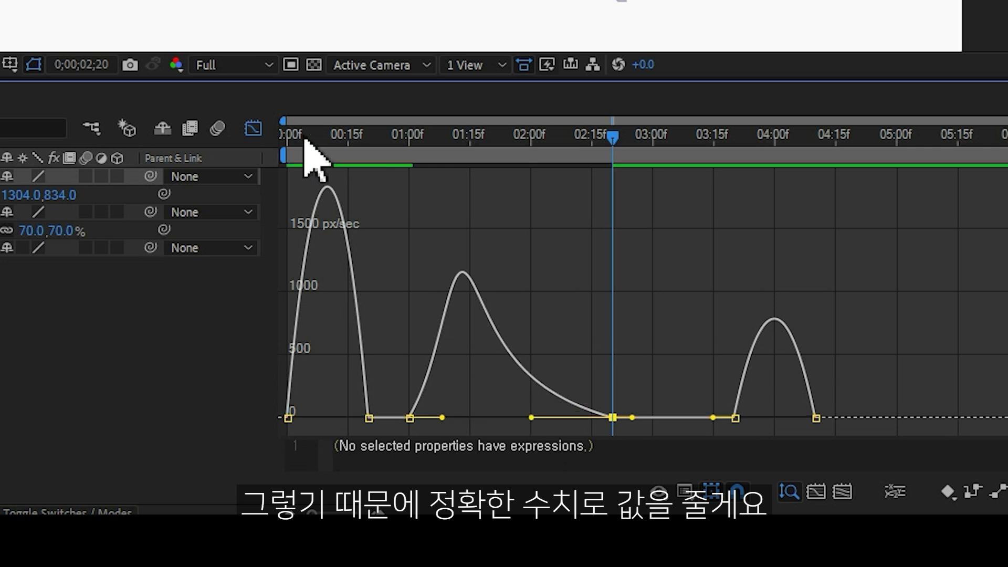
click(253, 128)
Enter 80 as the 2:20 keyframe's incoming influence in Keyframe Velocity.
right_click(613, 195)
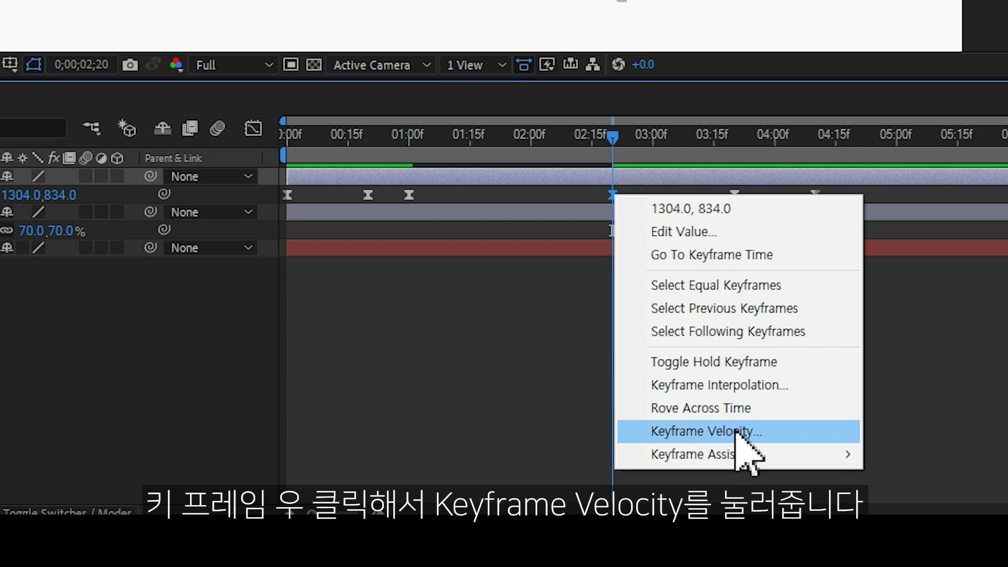
click(736, 432)
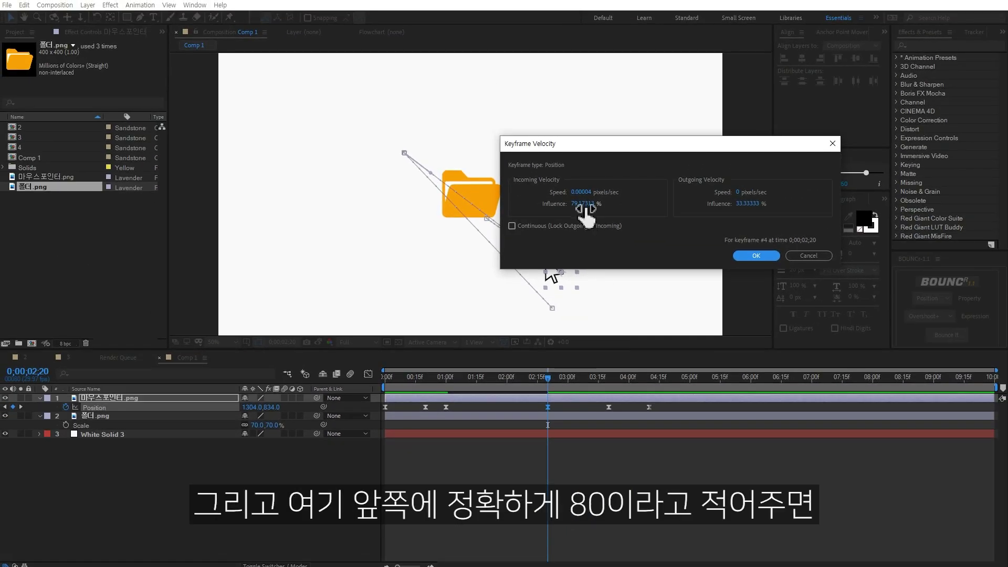
click(583, 204)
text(80)
click(771, 255)
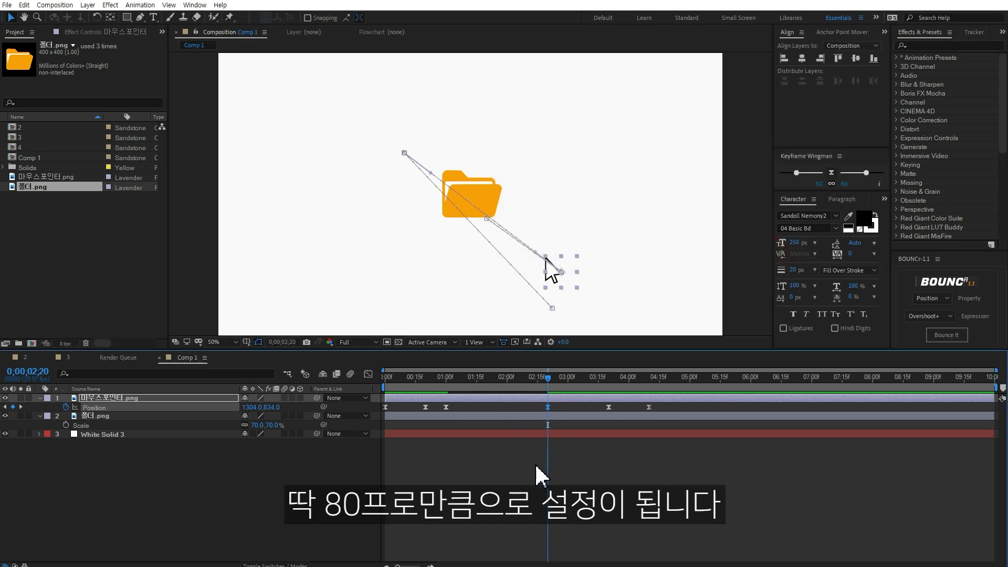
drag(429, 374, 408, 377)
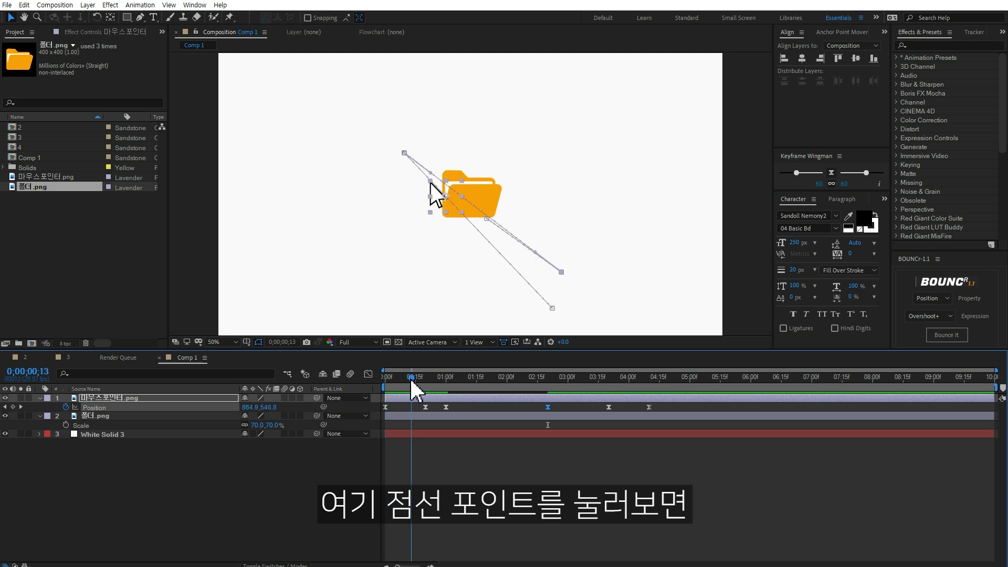
Drag the first motion-path vertex's tangent to curve the pointer's path toward the folder, then preview.
click(554, 309)
drag(529, 283, 495, 276)
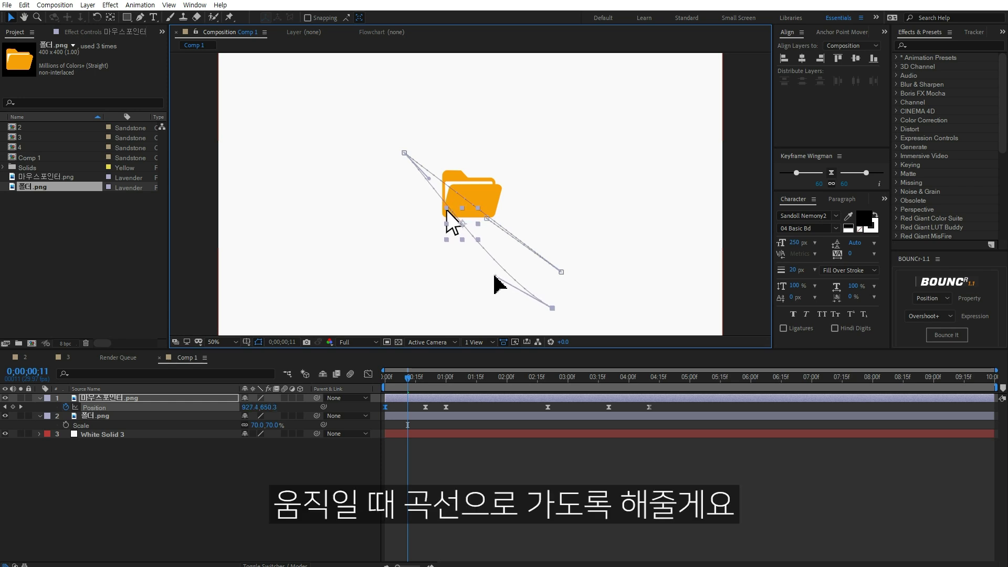
drag(428, 180, 421, 204)
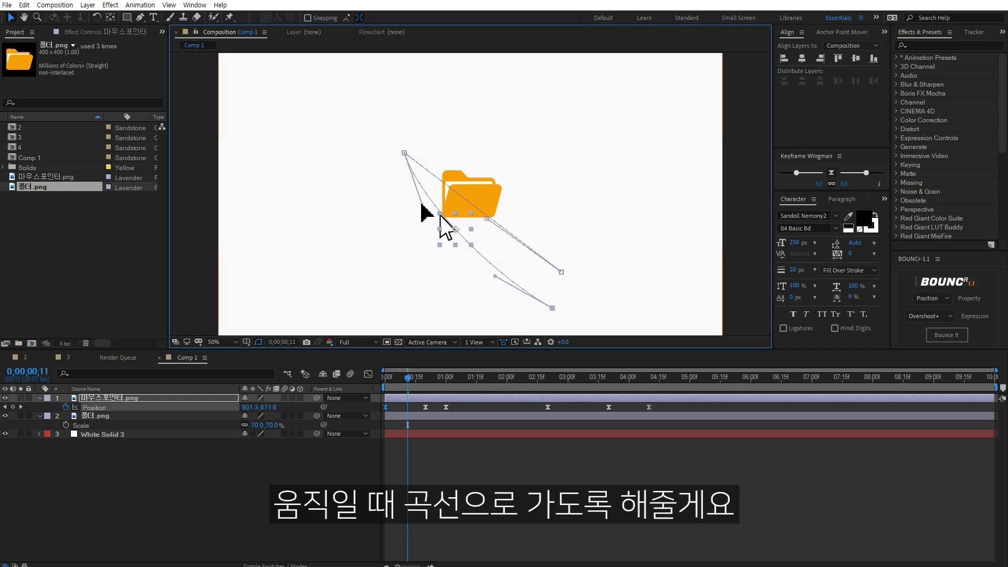
click(561, 512)
key(space)
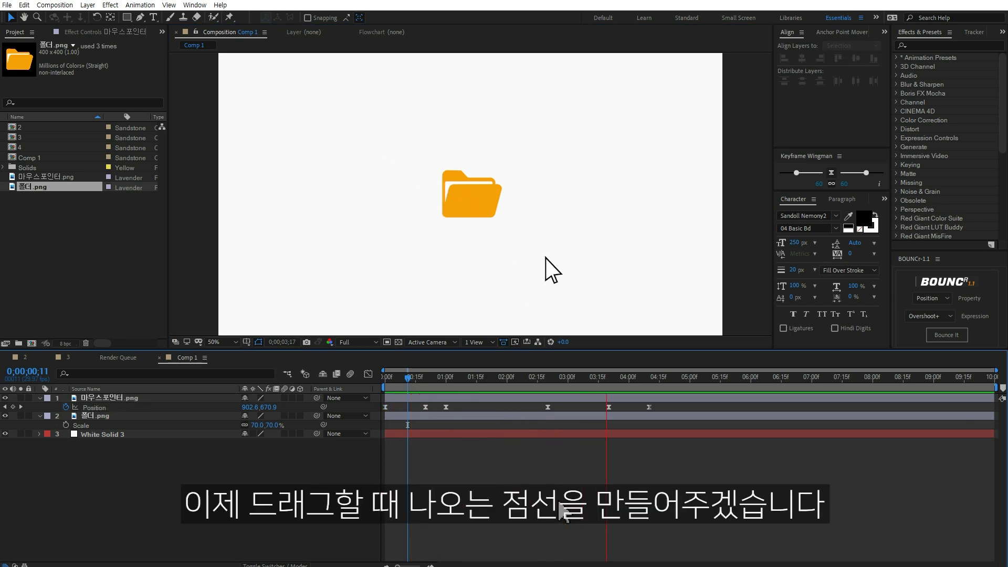
drag(408, 379, 446, 386)
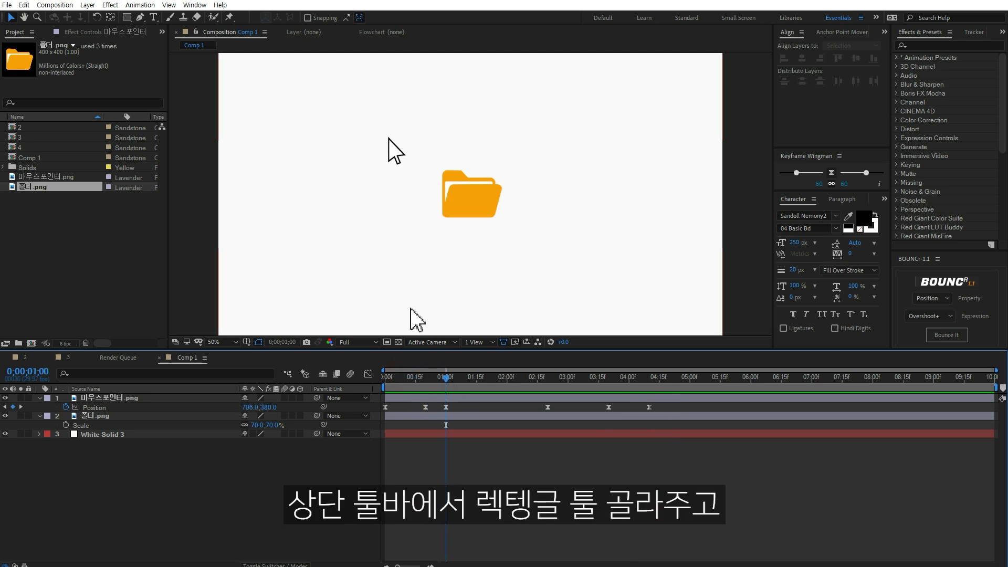
Draw a rectangle over the folder with the Rectangle tool.
click(127, 19)
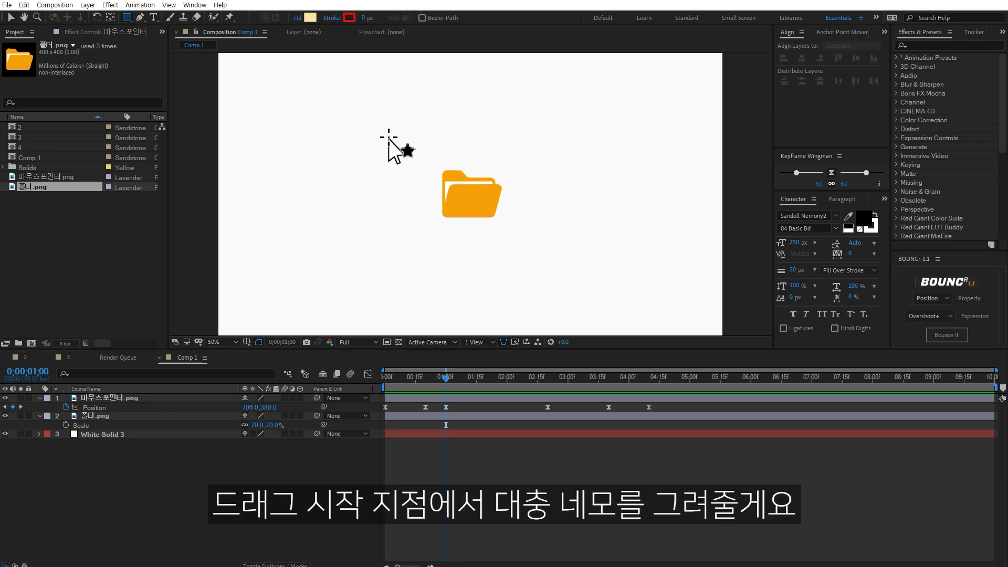
drag(388, 137, 581, 285)
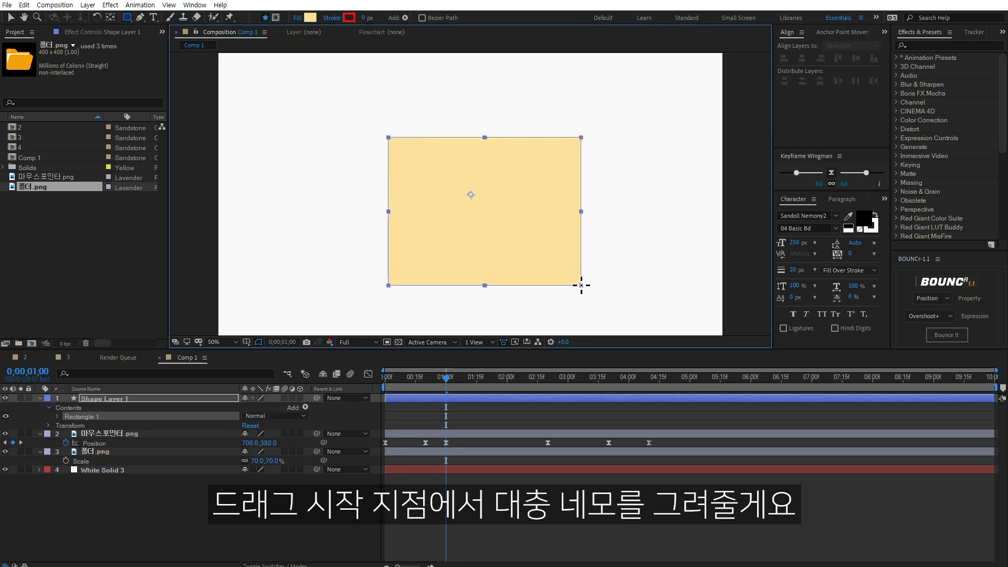
click(11, 17)
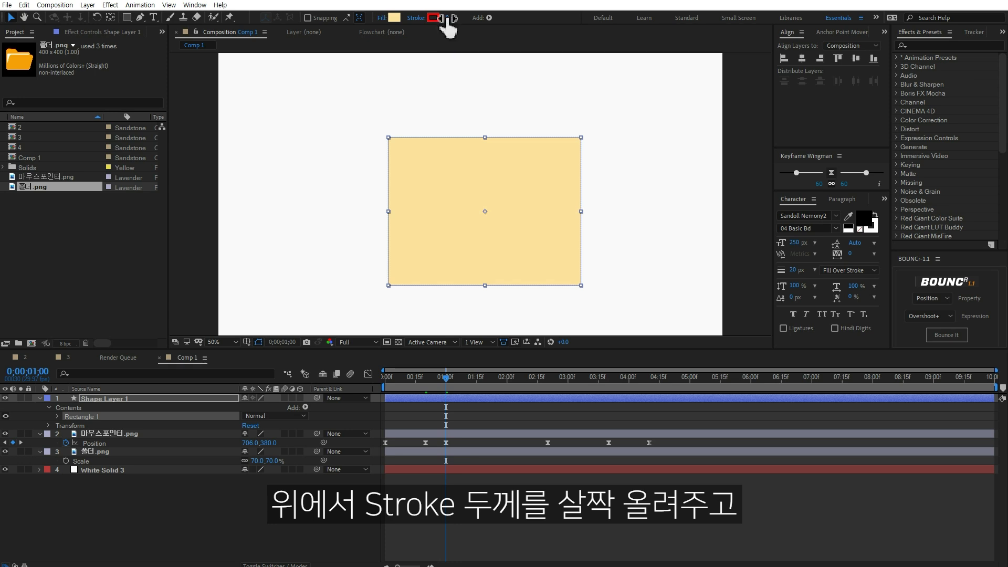
Give the rectangle a black 000000 stroke and set its fill to None.
drag(450, 18, 455, 20)
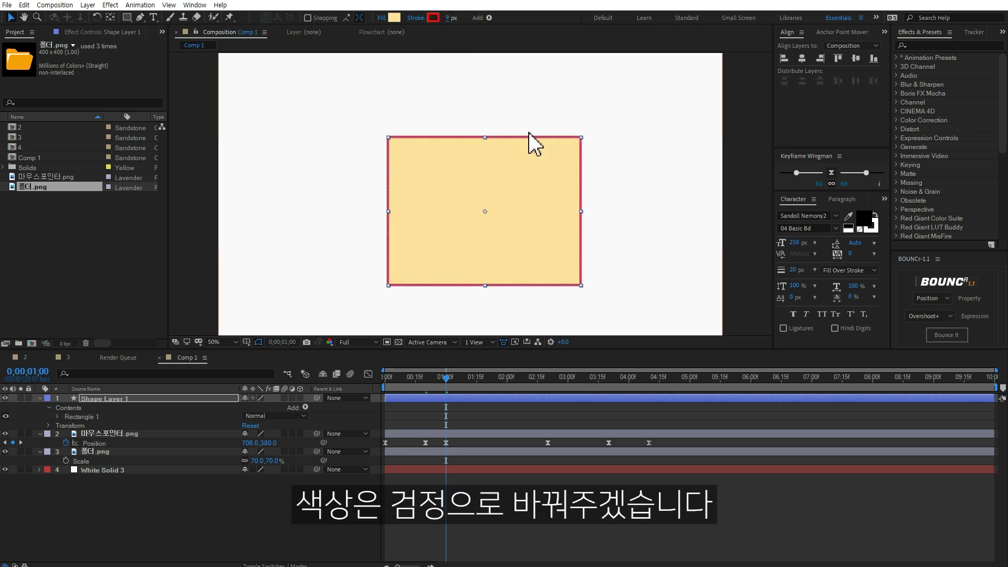
click(433, 17)
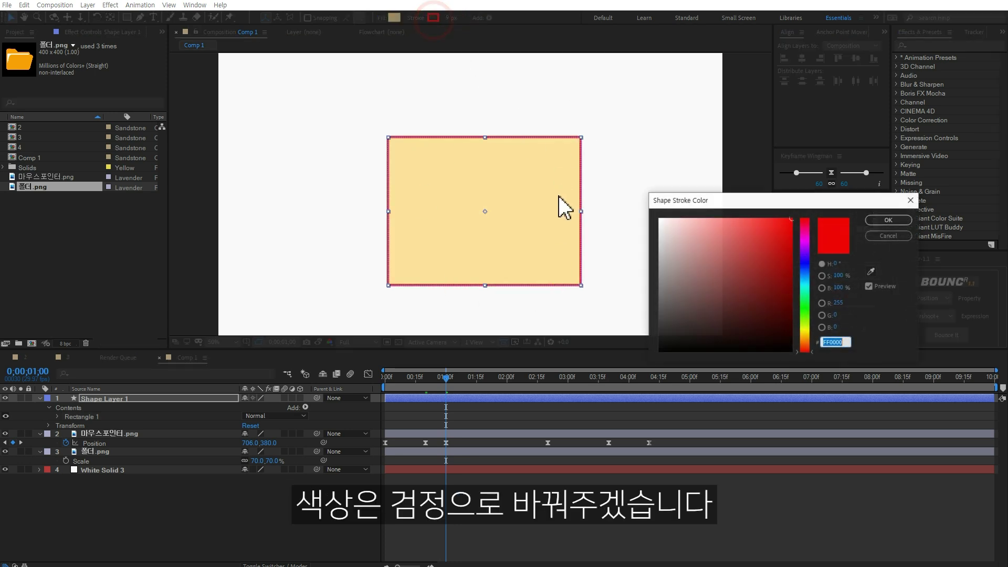
drag(703, 274, 650, 362)
click(909, 221)
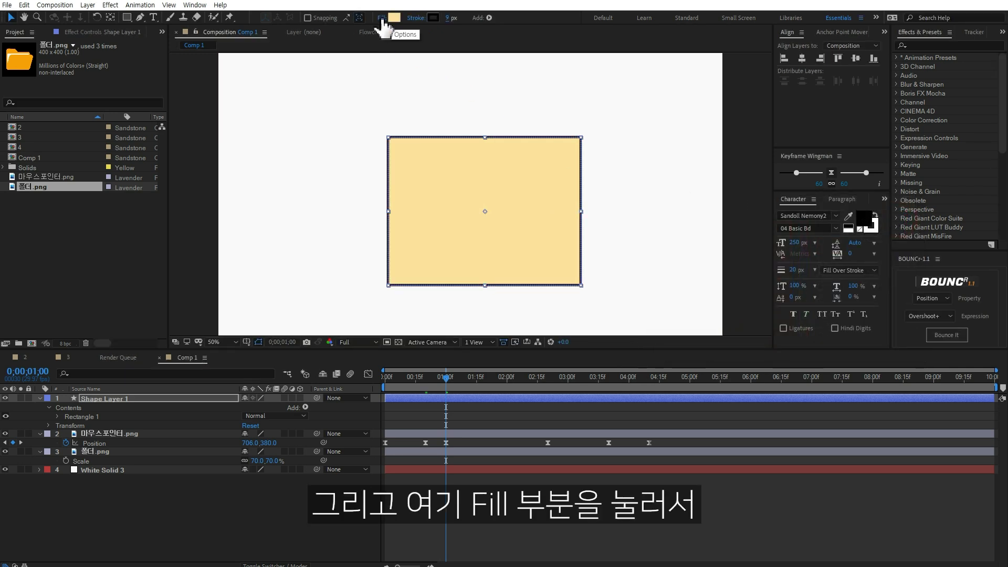
click(381, 20)
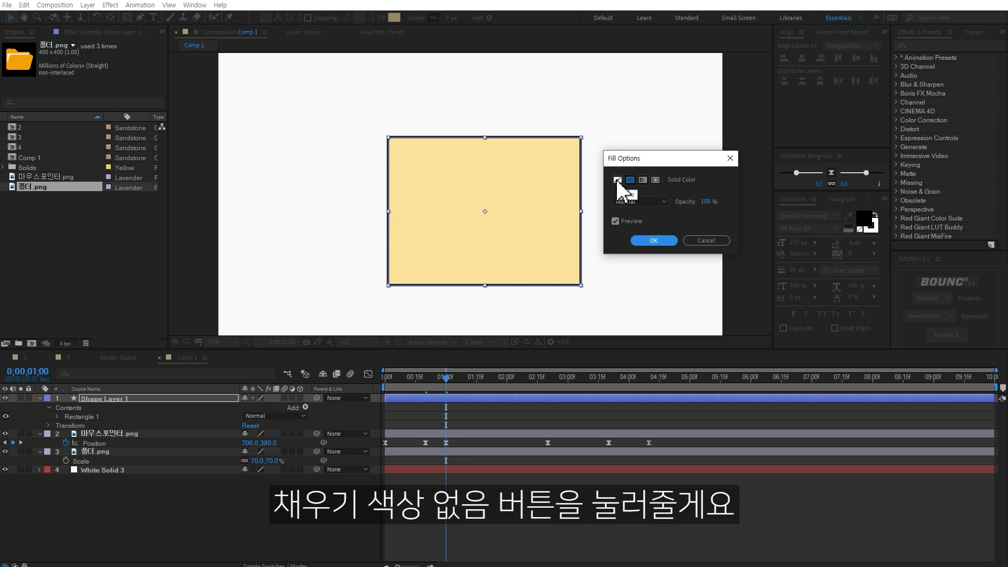
click(617, 180)
click(654, 242)
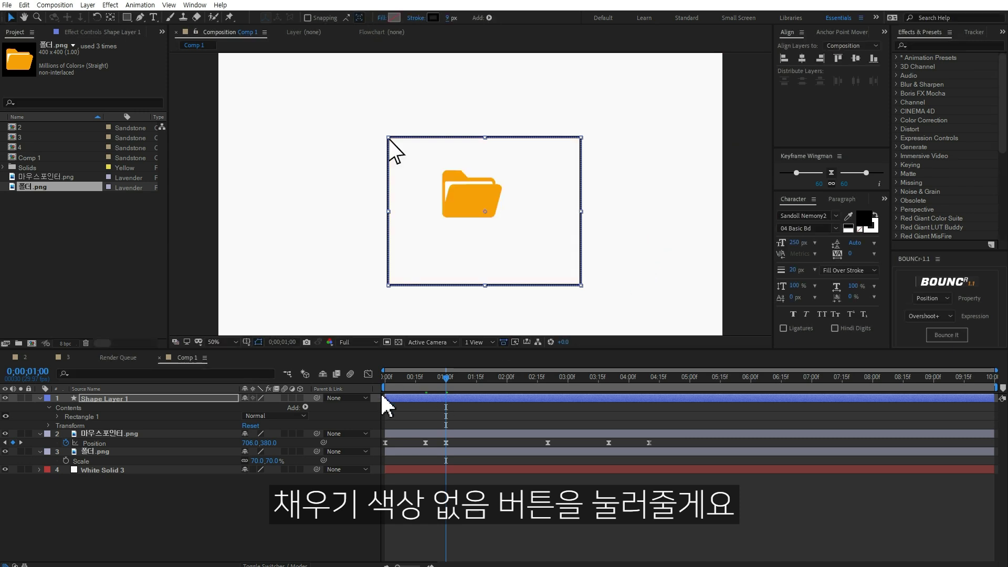
click(59, 416)
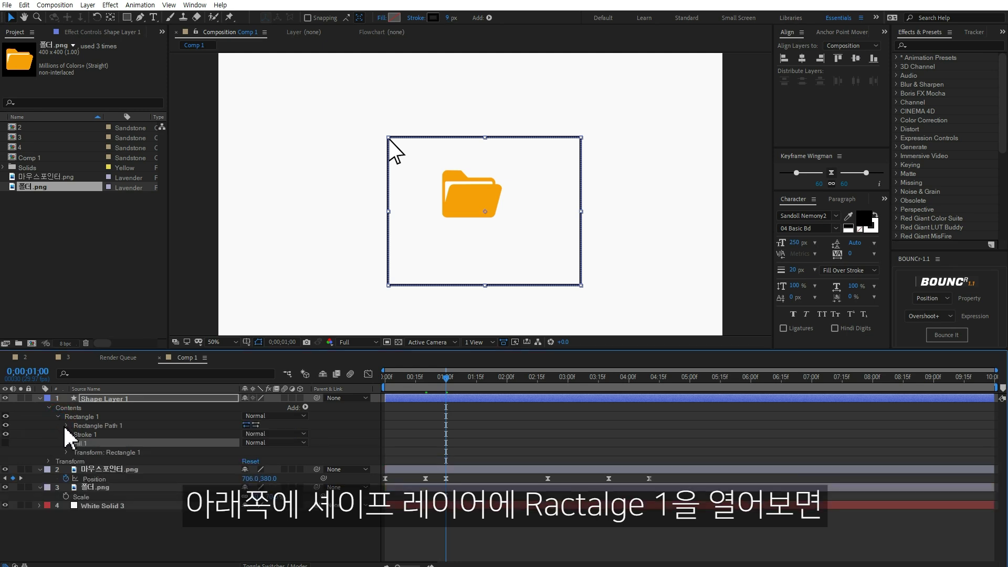
Convert Rectangle Path 1 to a Bezier path and test moving its corner, then undo.
click(67, 426)
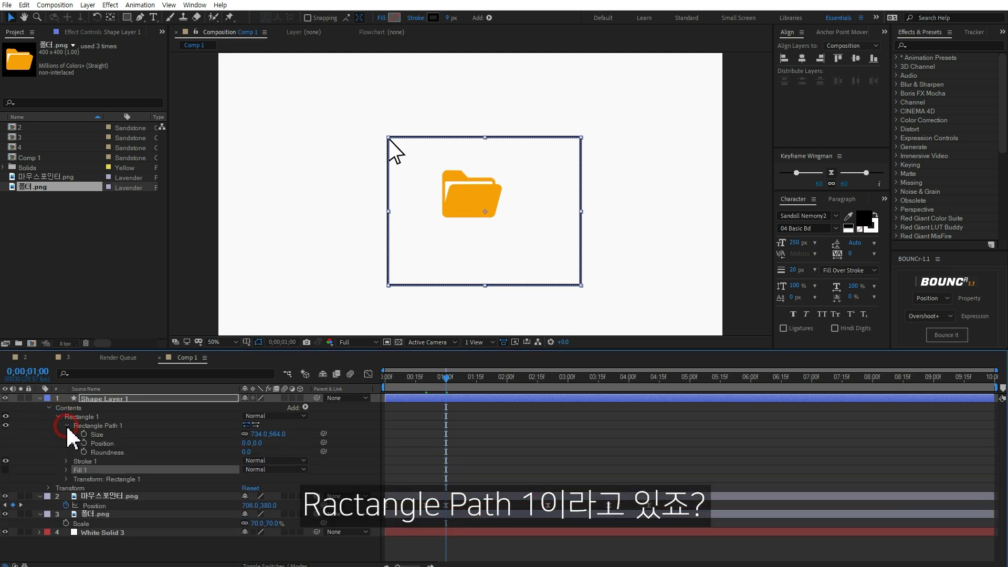
right_click(109, 426)
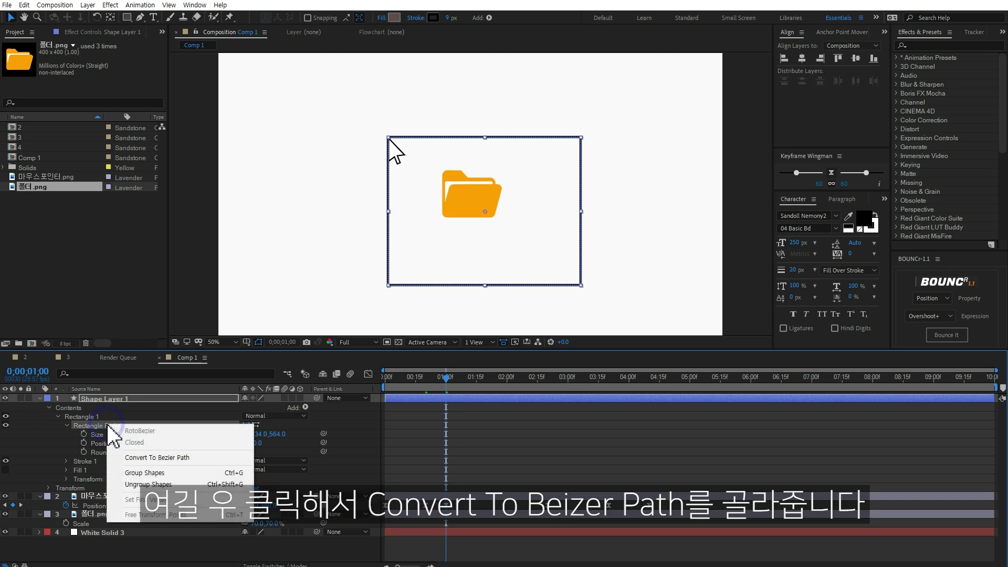
click(166, 459)
click(176, 33)
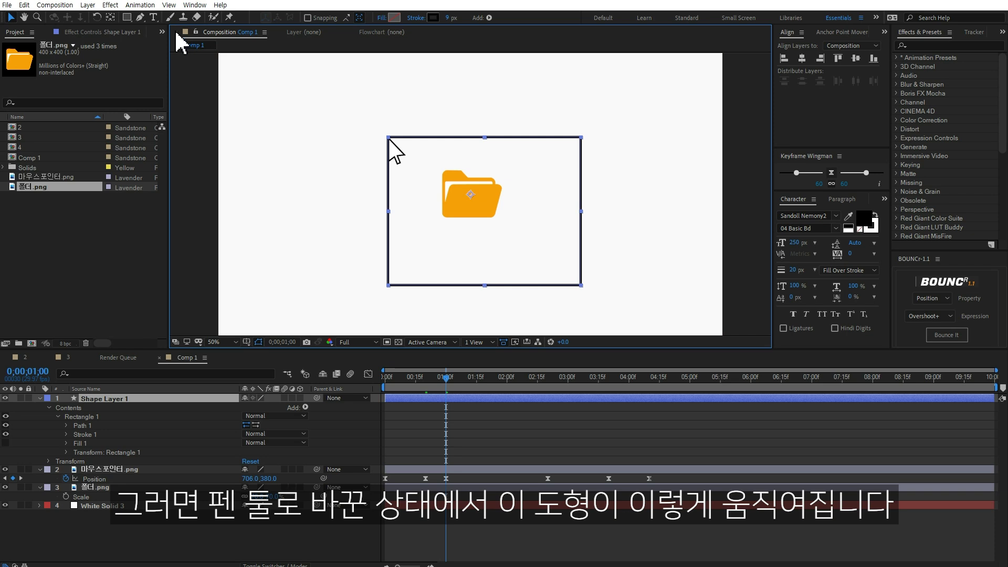
click(142, 20)
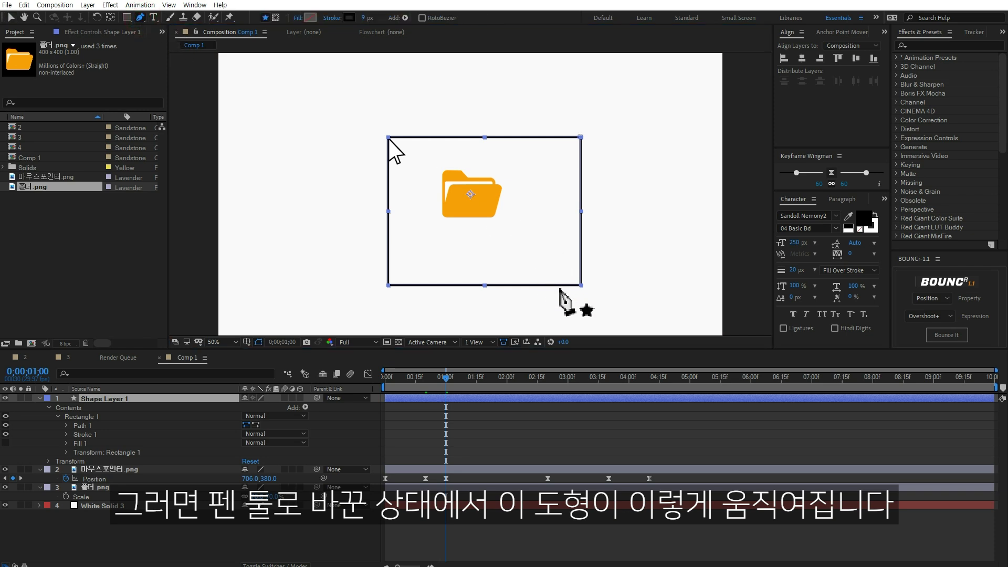
click(581, 283)
drag(592, 288, 606, 292)
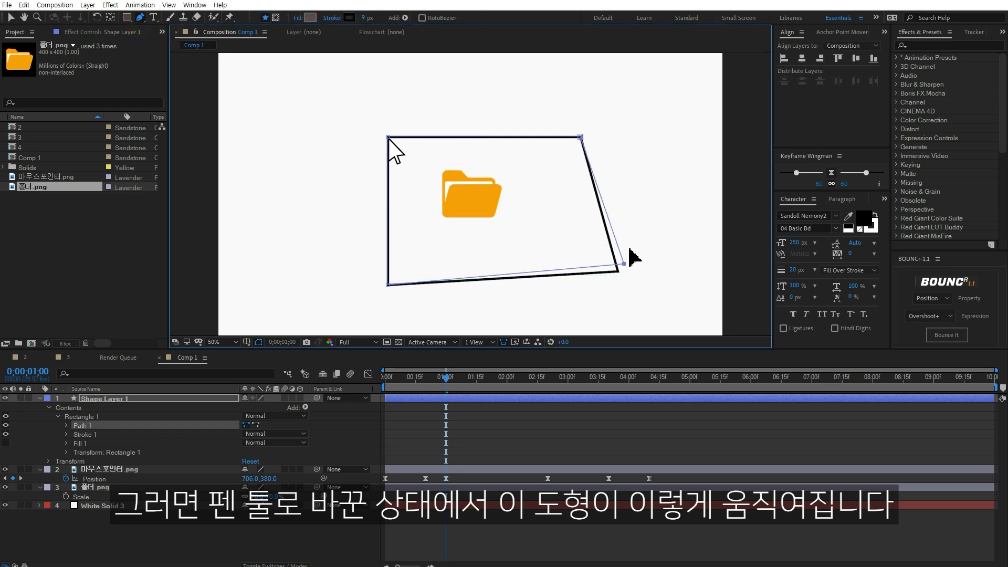
key(ctrl+z)
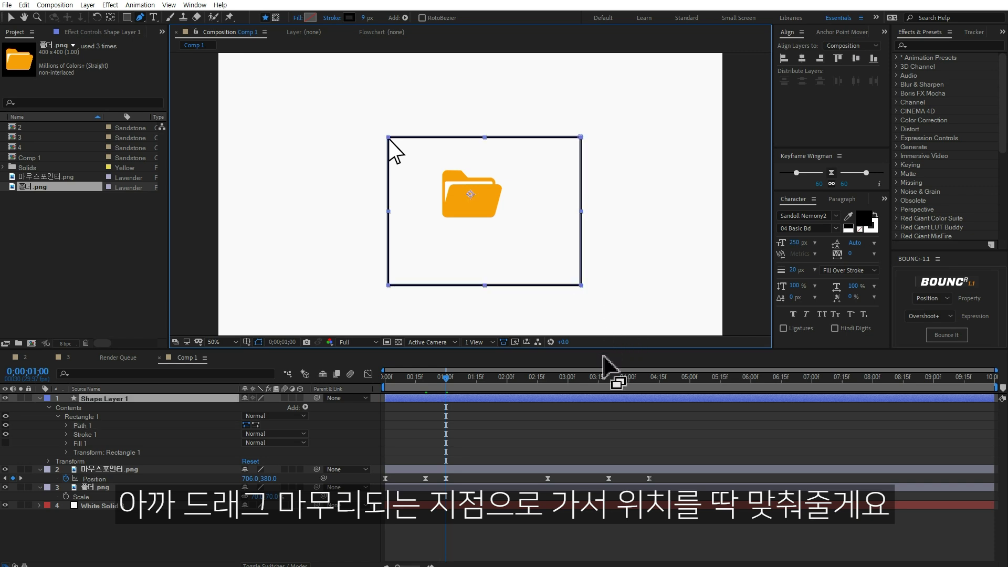
At 2;20, resize the rectangle so its corner meets the arrow's tip.
drag(448, 382, 547, 385)
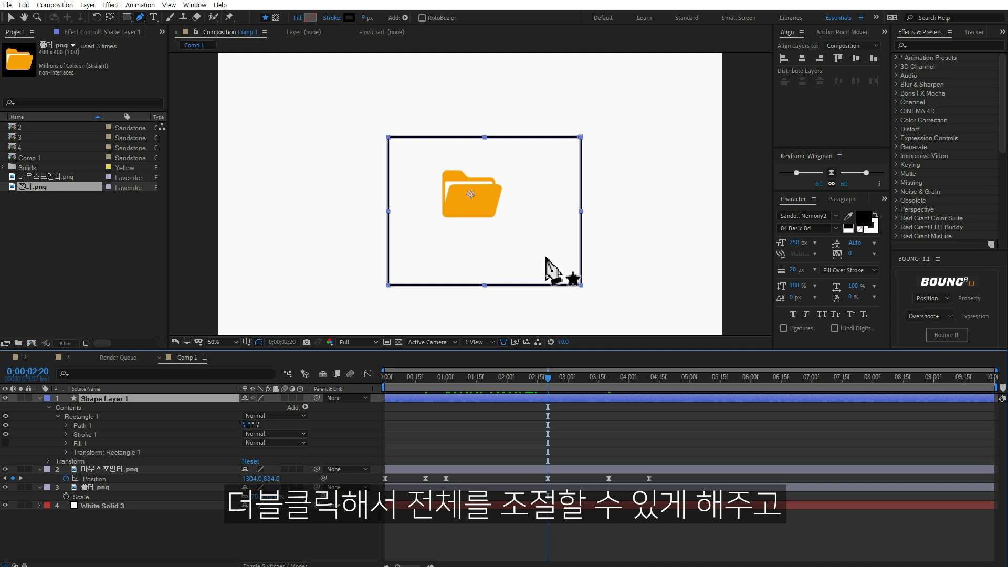
key(v)
double_click(579, 285)
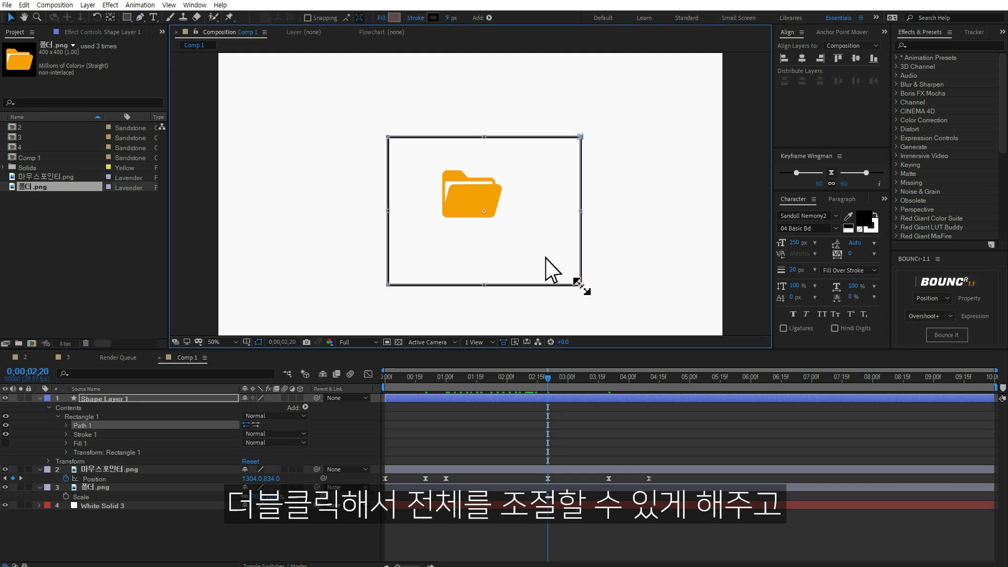
drag(579, 285, 545, 258)
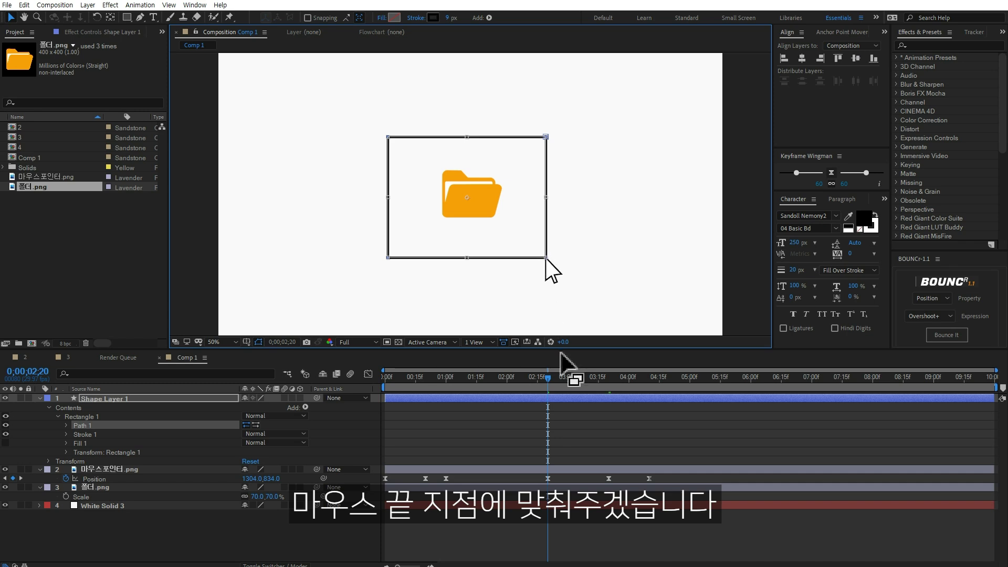
Move Shape Layer 1 below the pointer layer.
click(599, 542)
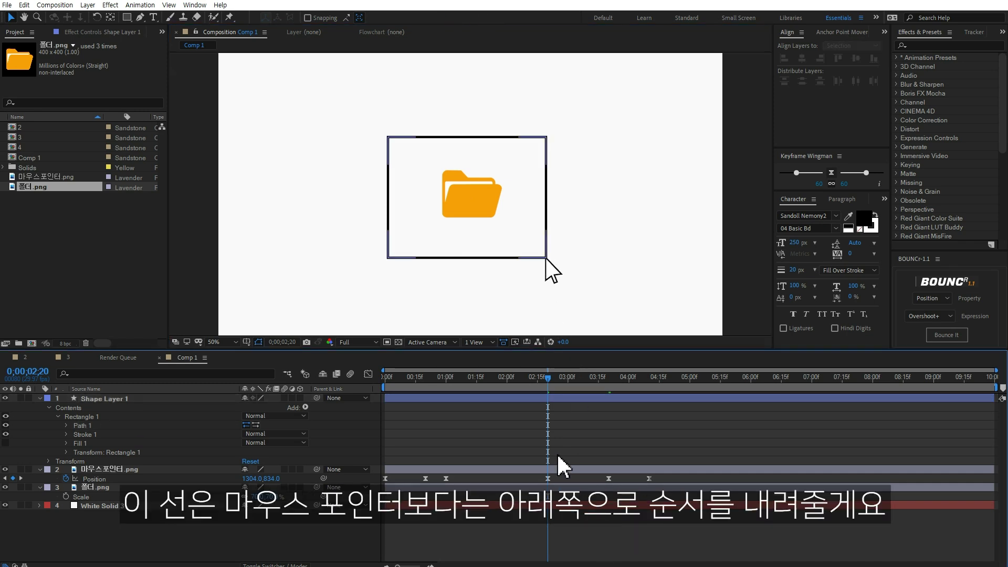
click(541, 398)
drag(127, 402, 123, 481)
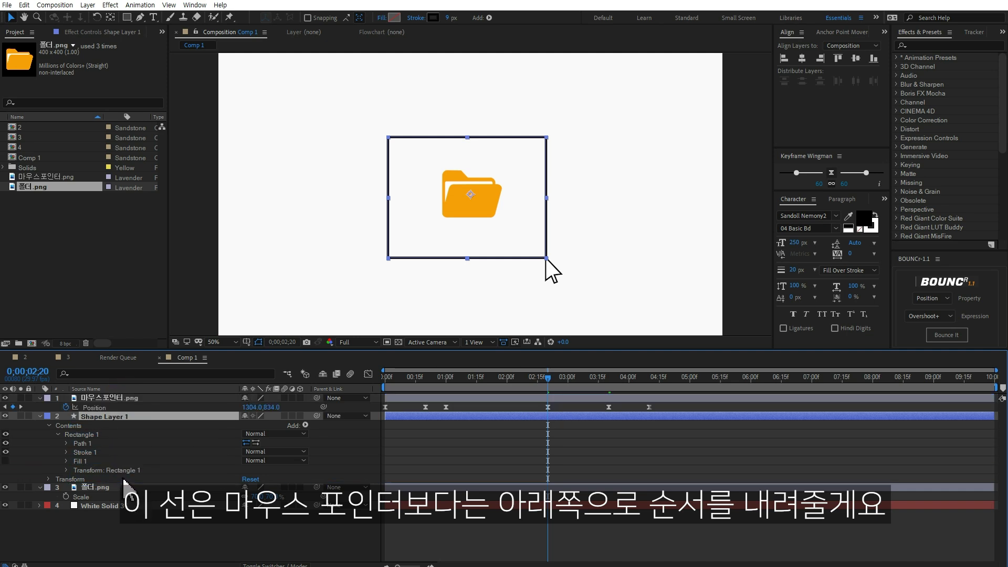
Keyframe the Path at 2;20, then shrink it to a tiny box at the drag start at 1;00.
click(66, 443)
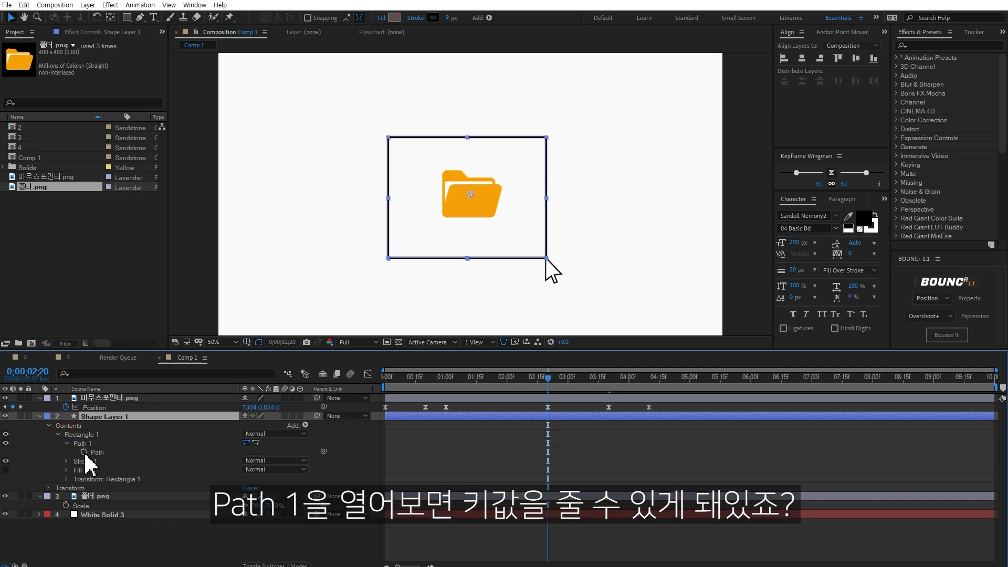
click(84, 452)
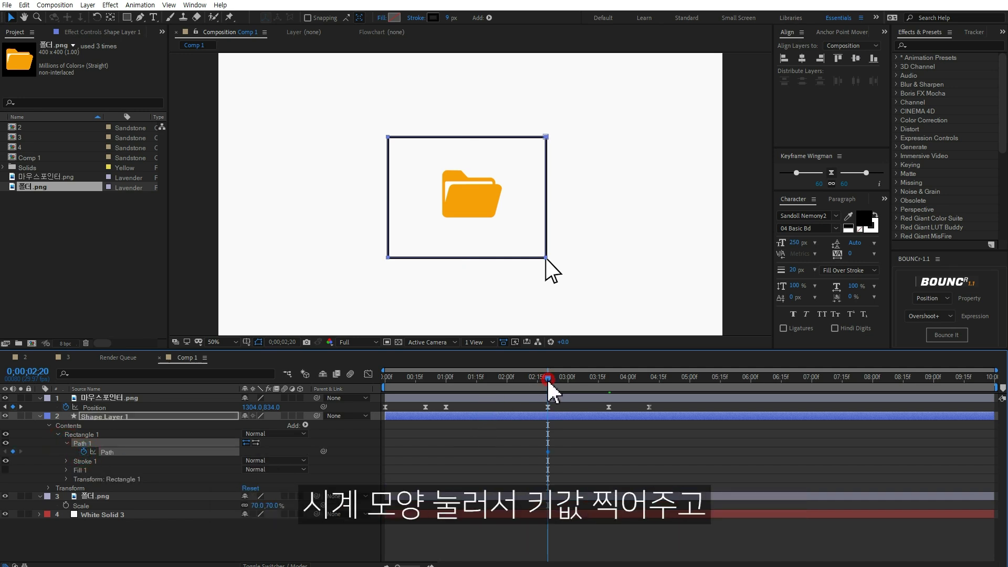
drag(549, 381, 446, 388)
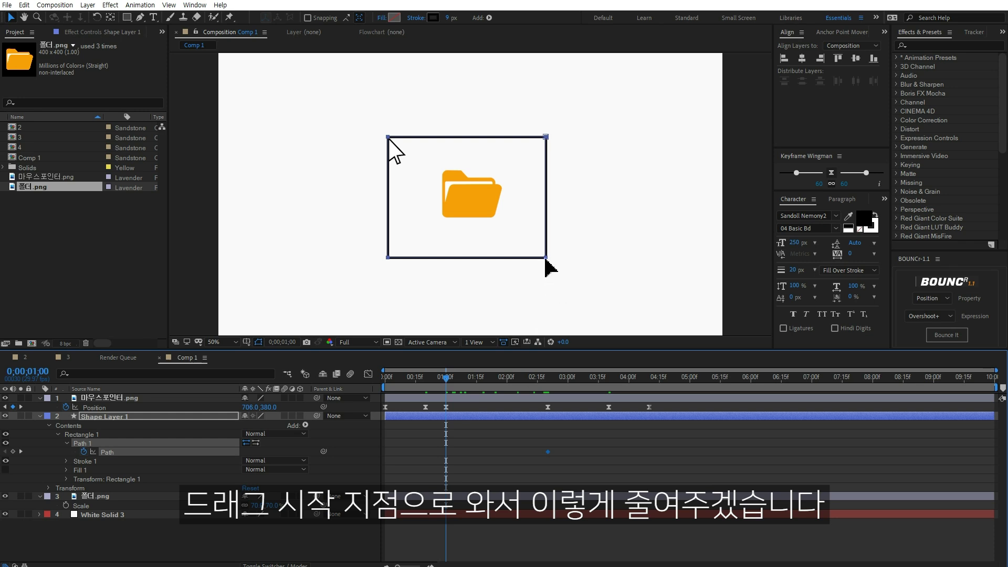
drag(546, 257, 405, 143)
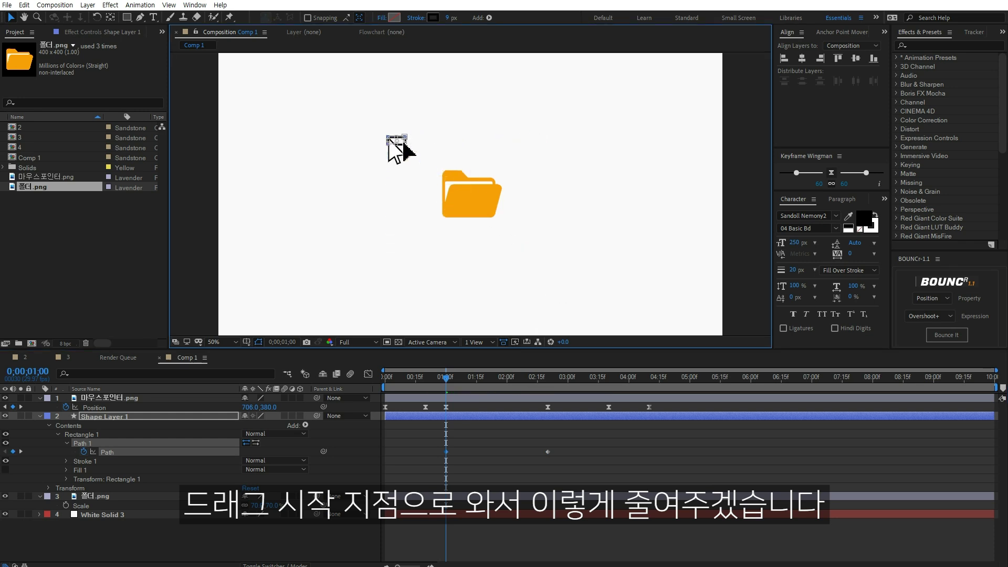
Trim Shape Layer 1 so it starts at its first Path keyframe.
click(490, 472)
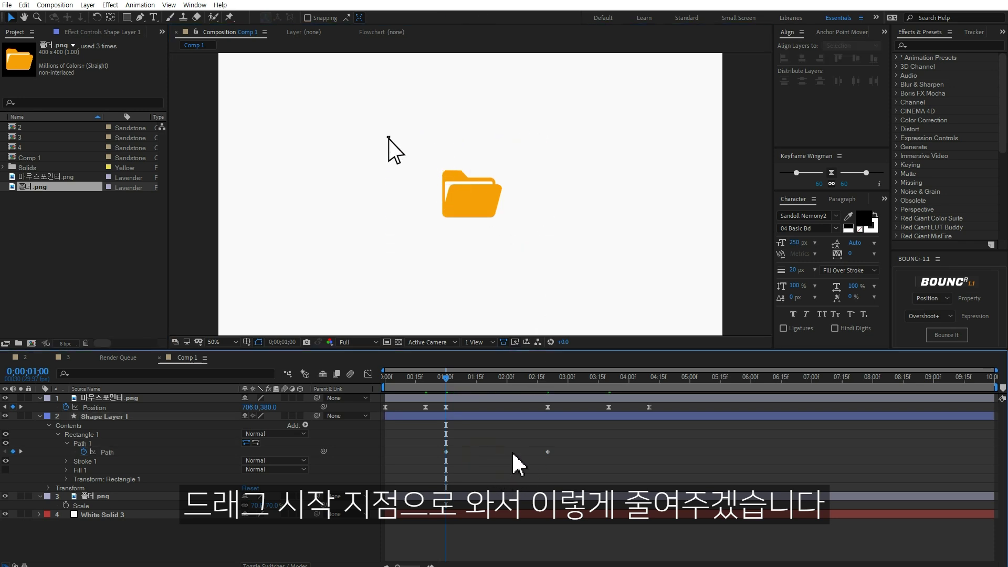
mouse_move(445, 387)
mouse_down()
mouse_move(403, 386)
mouse_move(442, 387)
mouse_up()
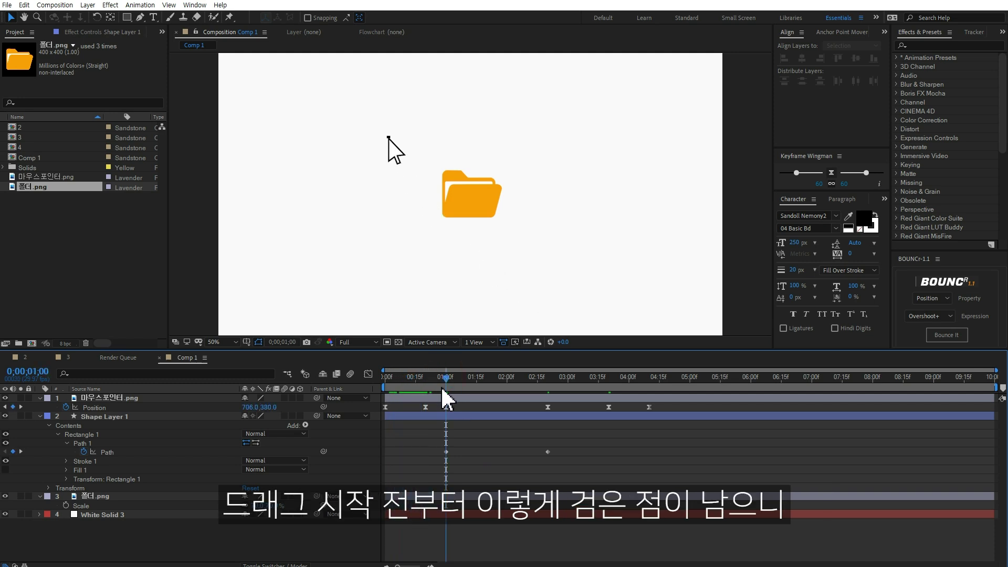
drag(386, 415, 414, 418)
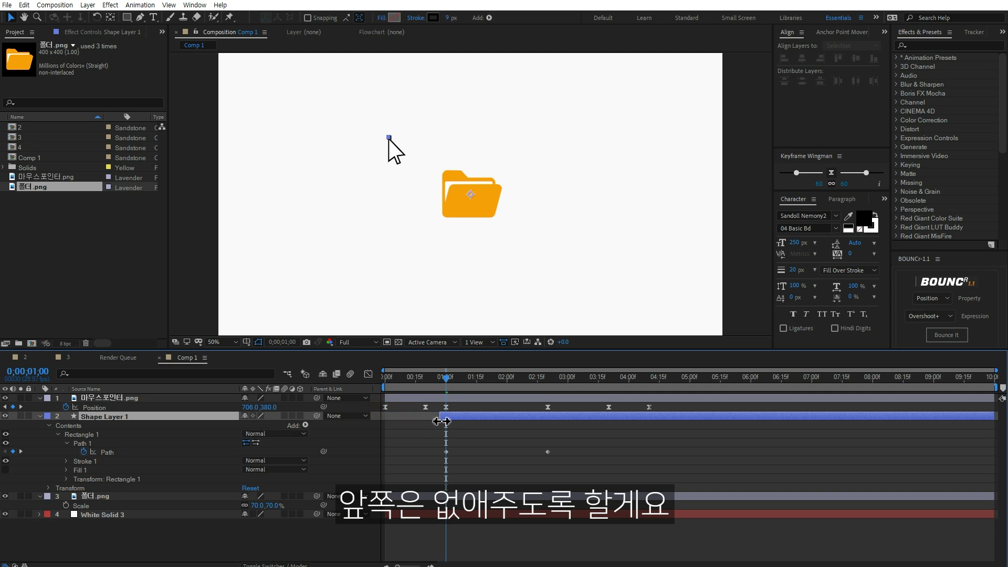
mouse_move(449, 387)
mouse_down()
mouse_move(440, 388)
mouse_move(540, 411)
mouse_move(514, 403)
mouse_up()
Apply Easy Ease to both Path keyframes.
drag(588, 446, 449, 460)
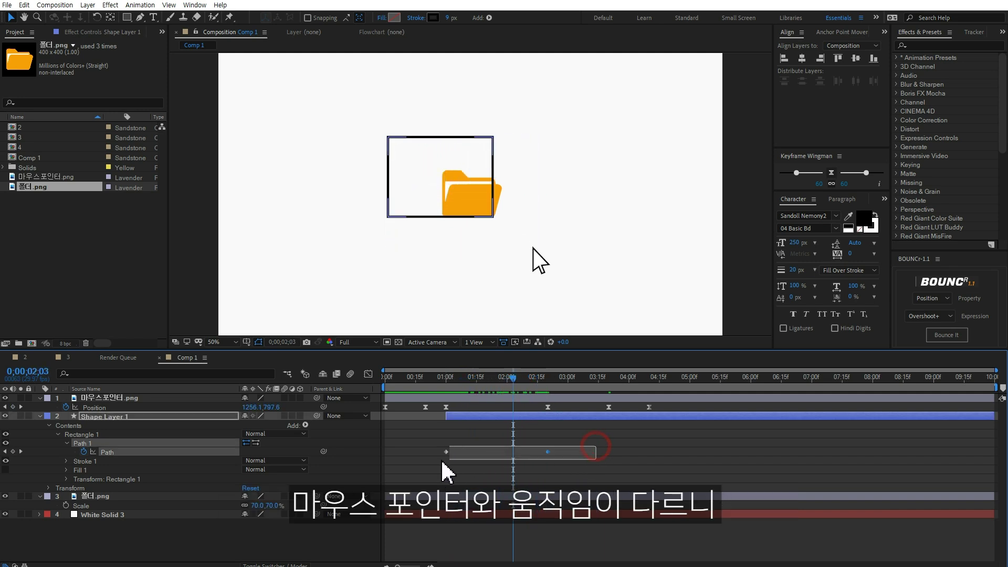
key(F9)
click(547, 451)
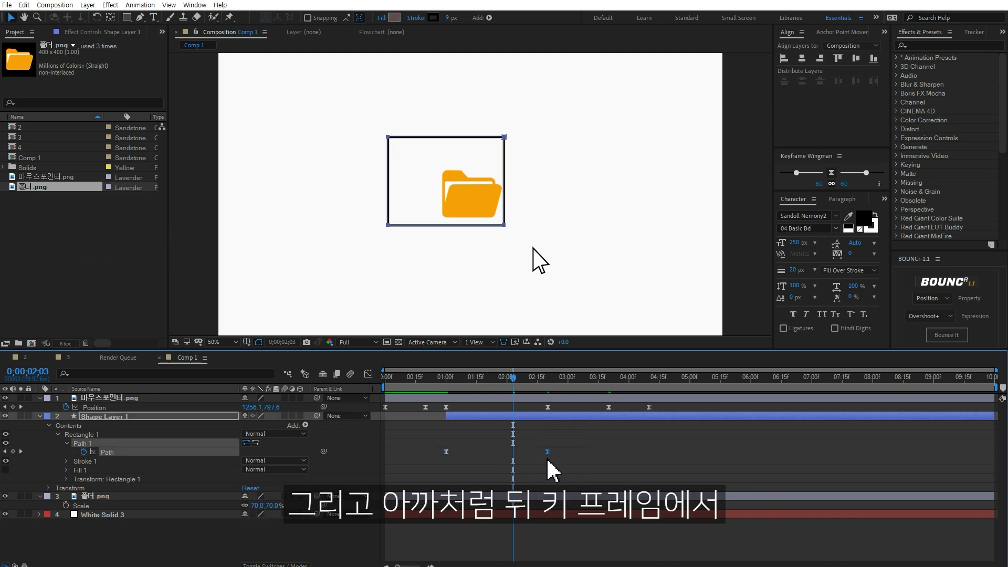
Give the later Path keyframe an 80% incoming influence and preview the animation.
right_click(549, 454)
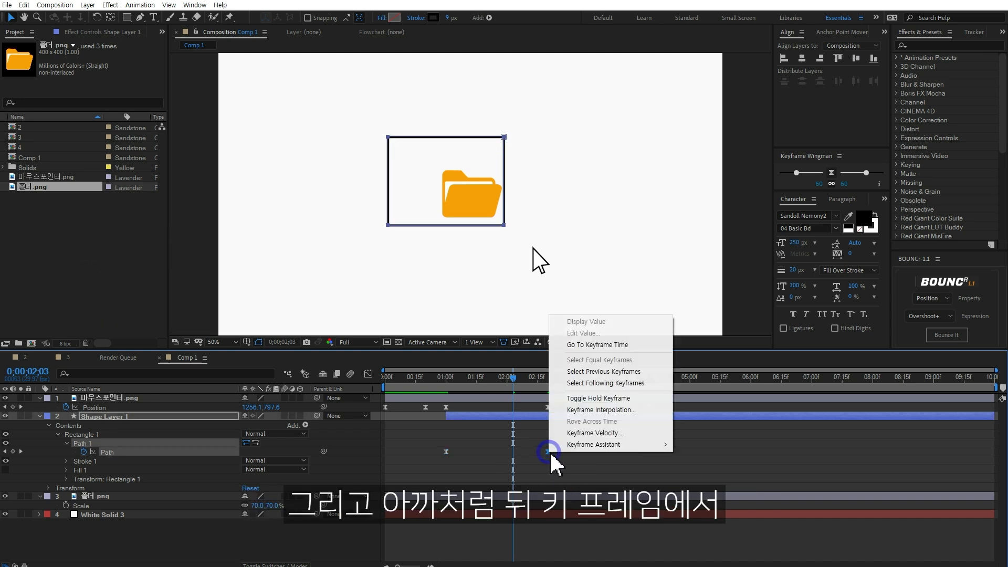
click(605, 439)
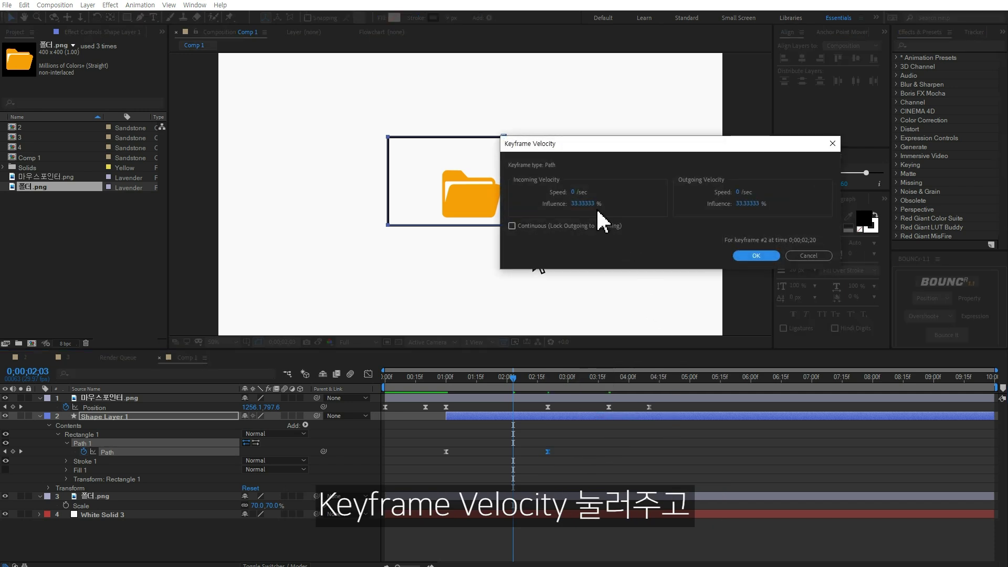
click(583, 203)
text(80)
click(758, 256)
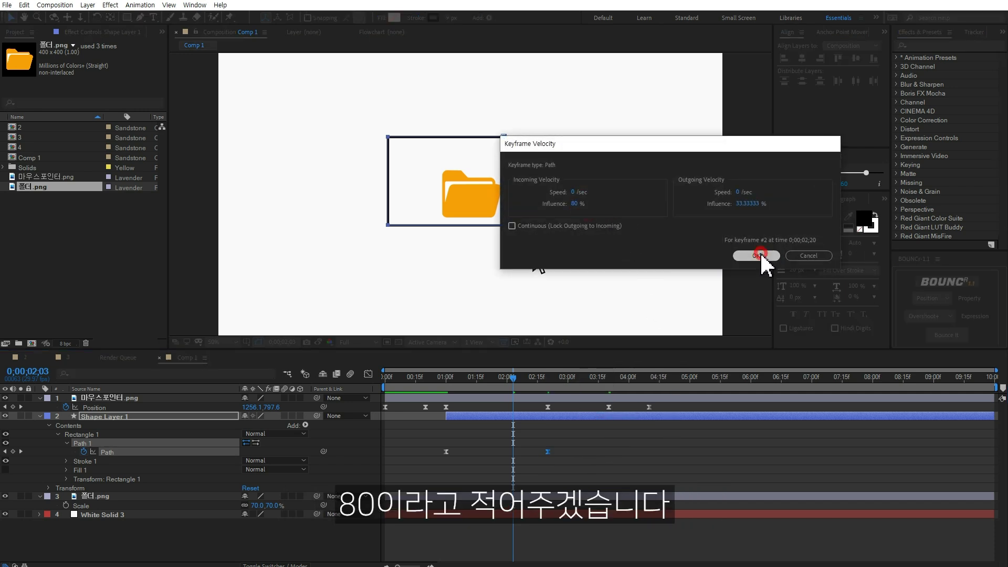
click(614, 457)
key(space)
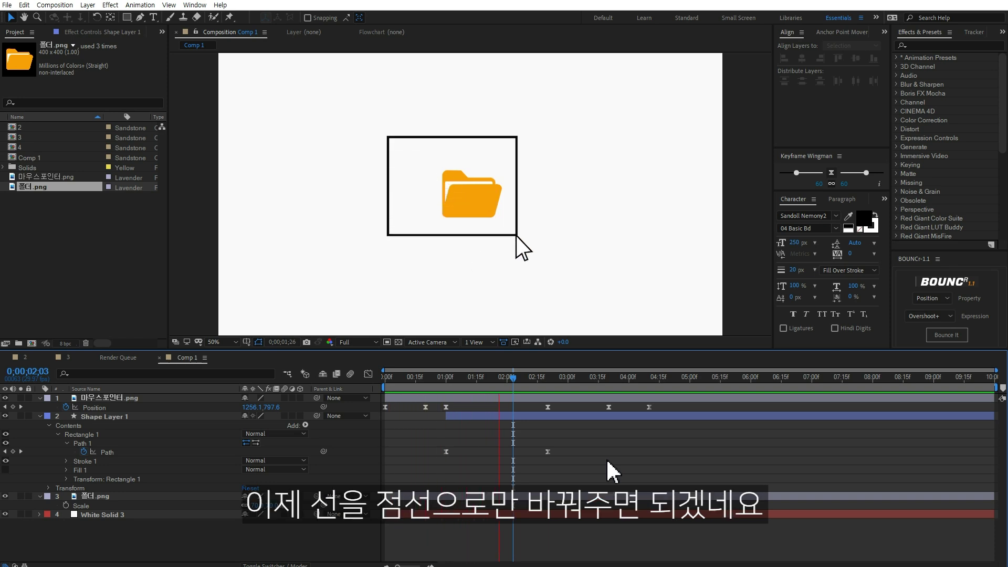
key(space)
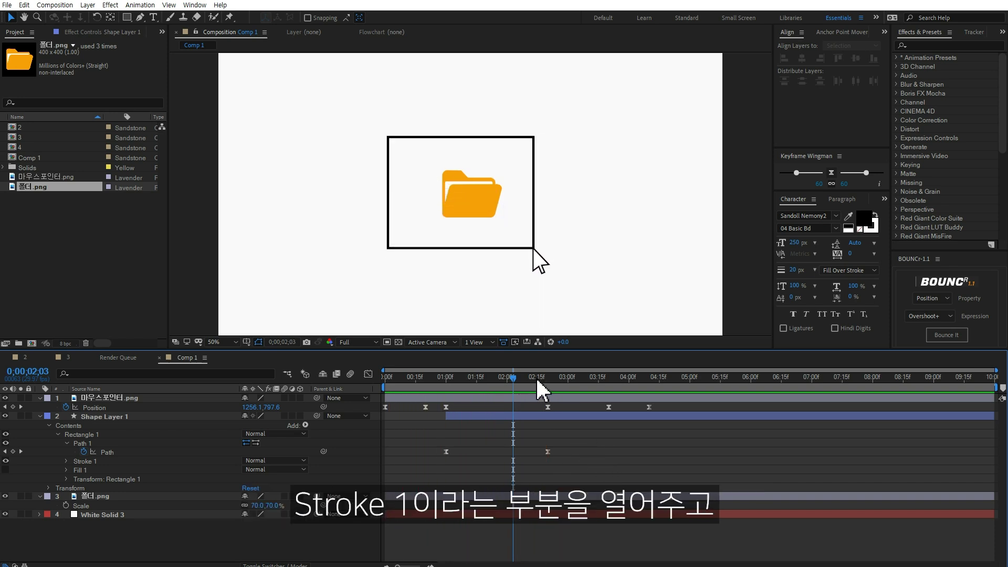
Set the stroke width to 5 and add dashes to the rectangle's outline.
click(66, 461)
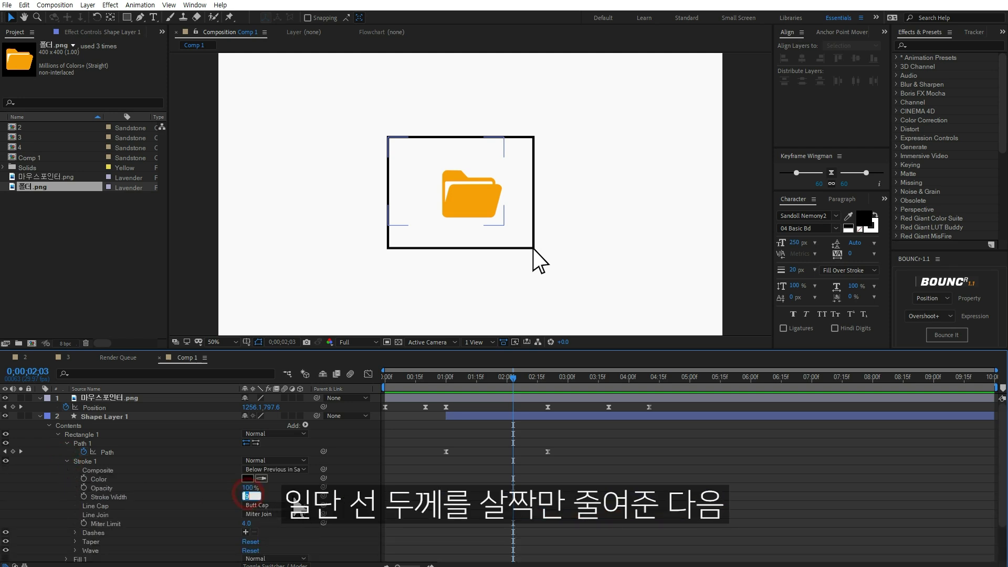
key(Return)
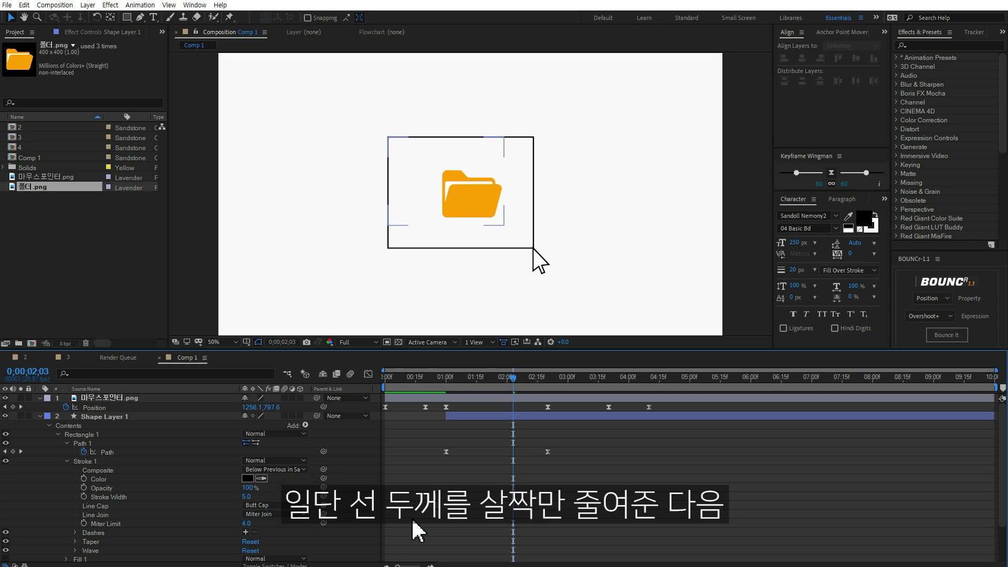
scroll(231, 545, down, 2)
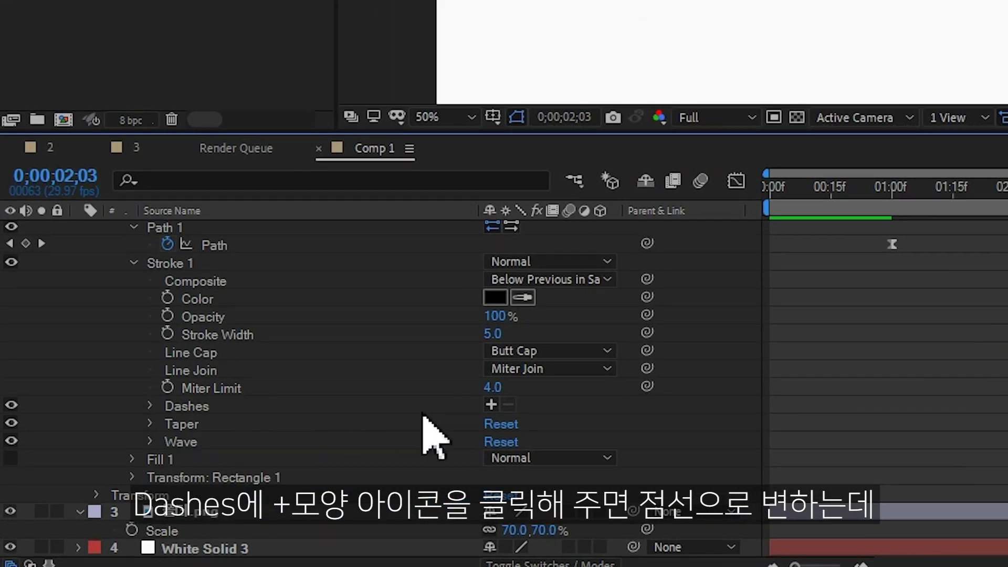
click(491, 404)
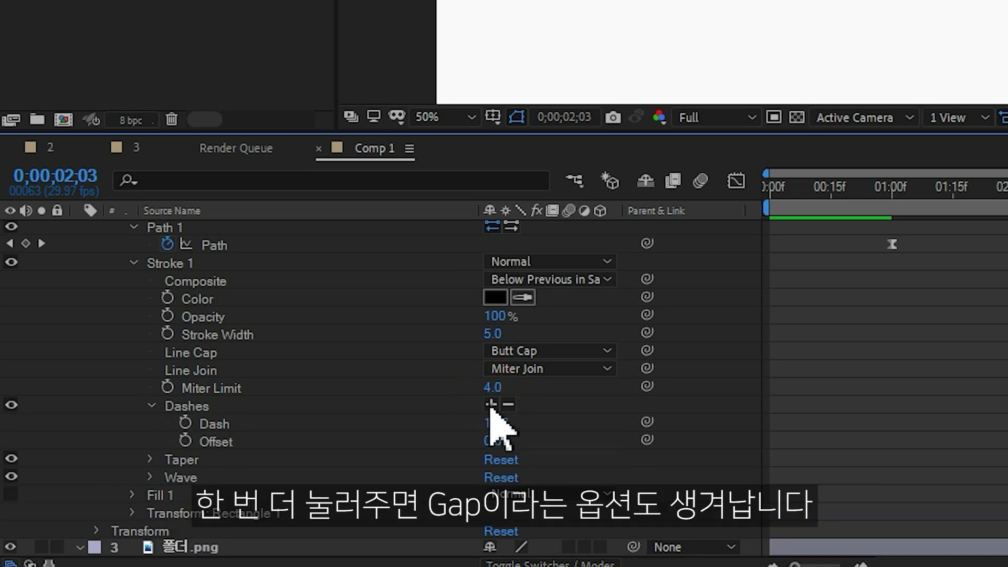
click(491, 404)
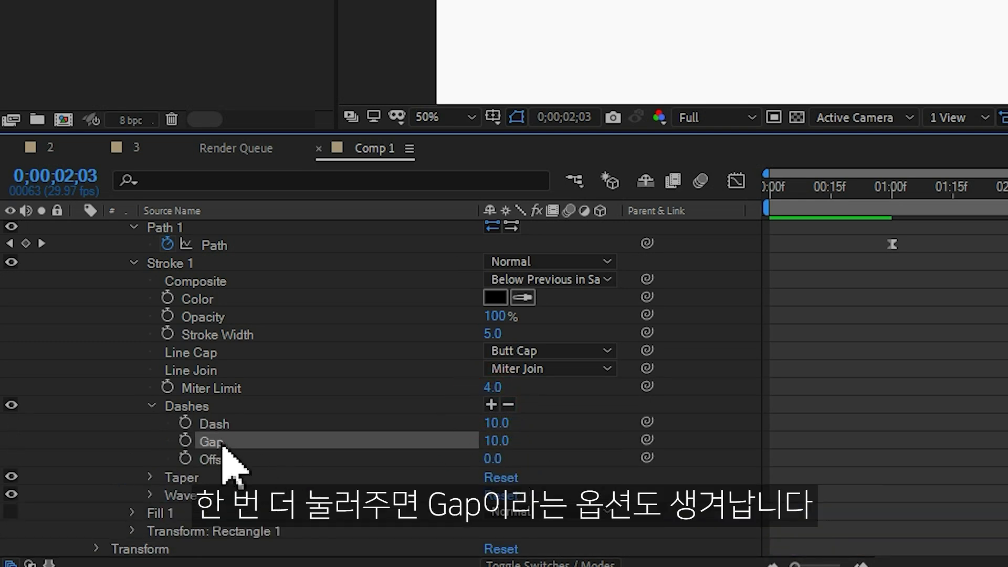
Set the dash Gap to 15 and preview the dotted outline.
click(498, 441)
drag(497, 441, 527, 442)
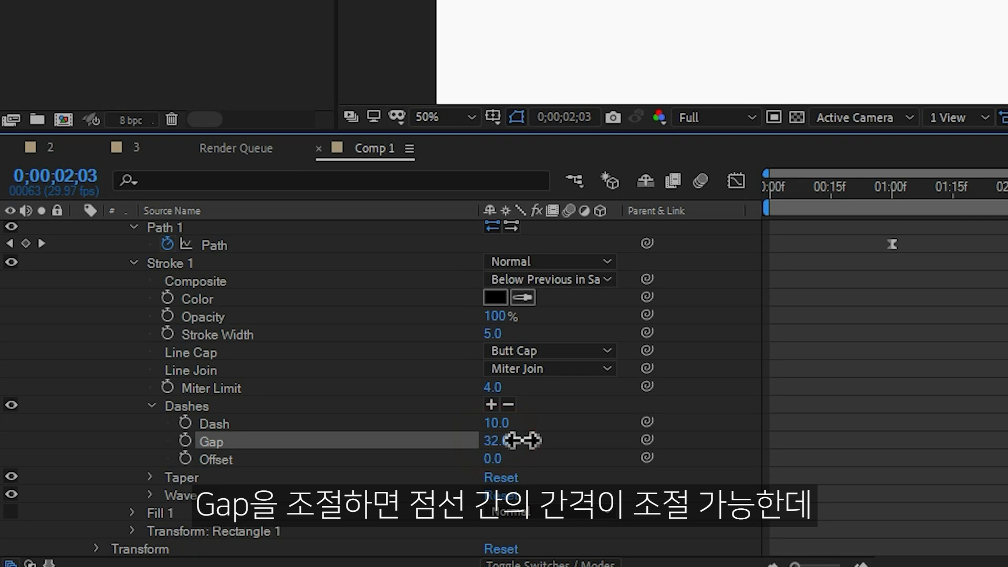
click(500, 441)
text(15)
key(Return)
click(620, 477)
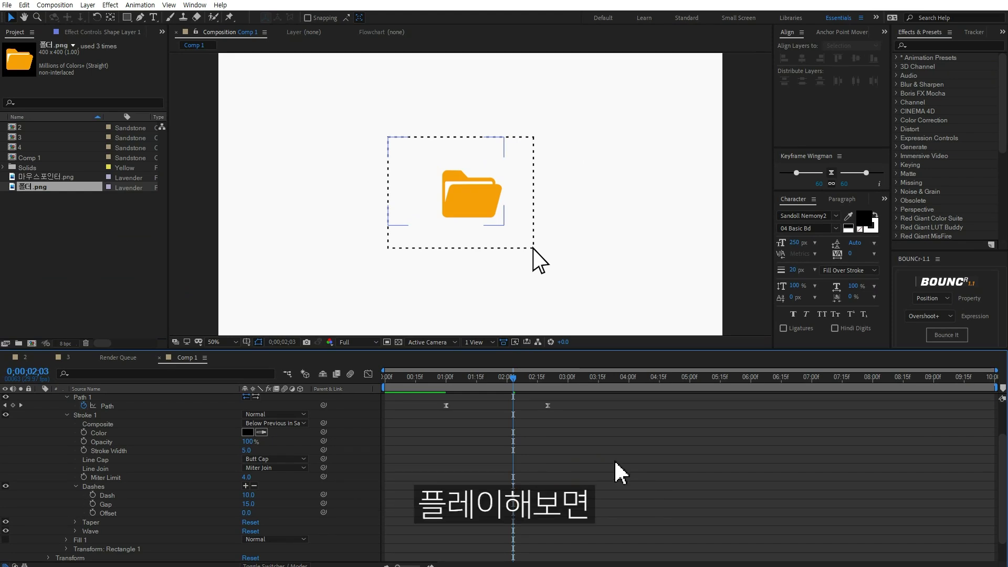
key(space)
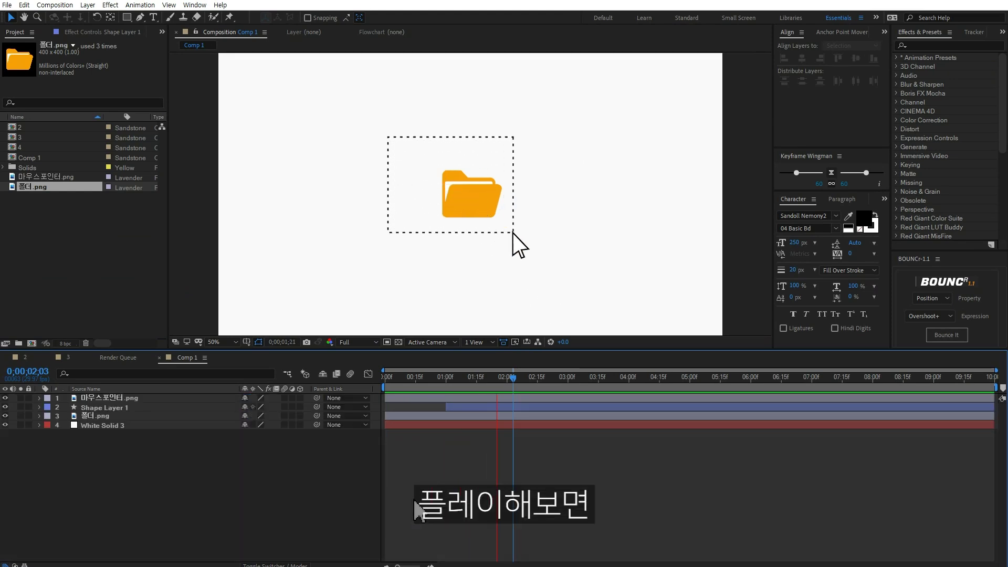
Split Shape Layer 1 five frames after the drag-end keyframe, delete the later part, and preview.
key(space)
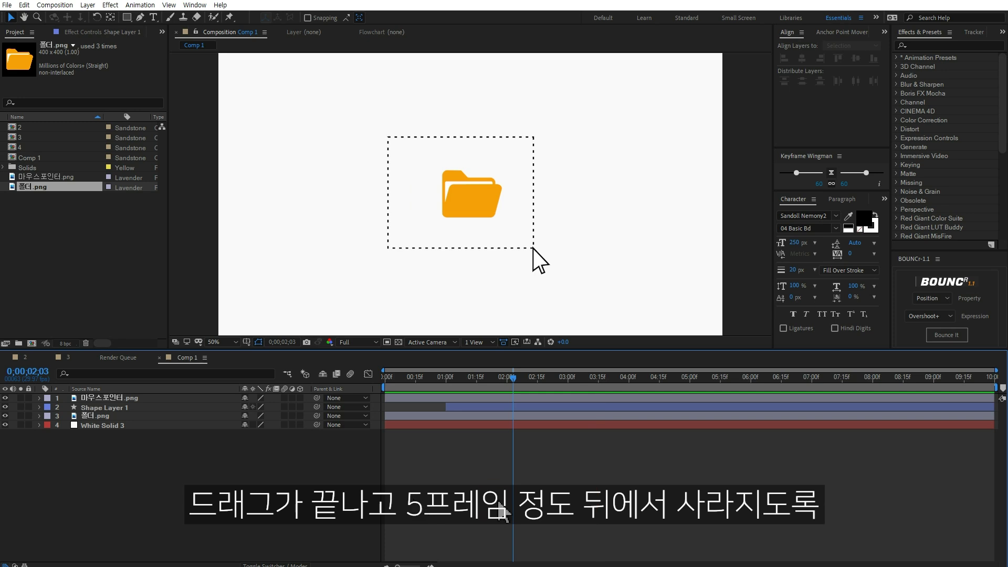
key(u)
click(545, 376)
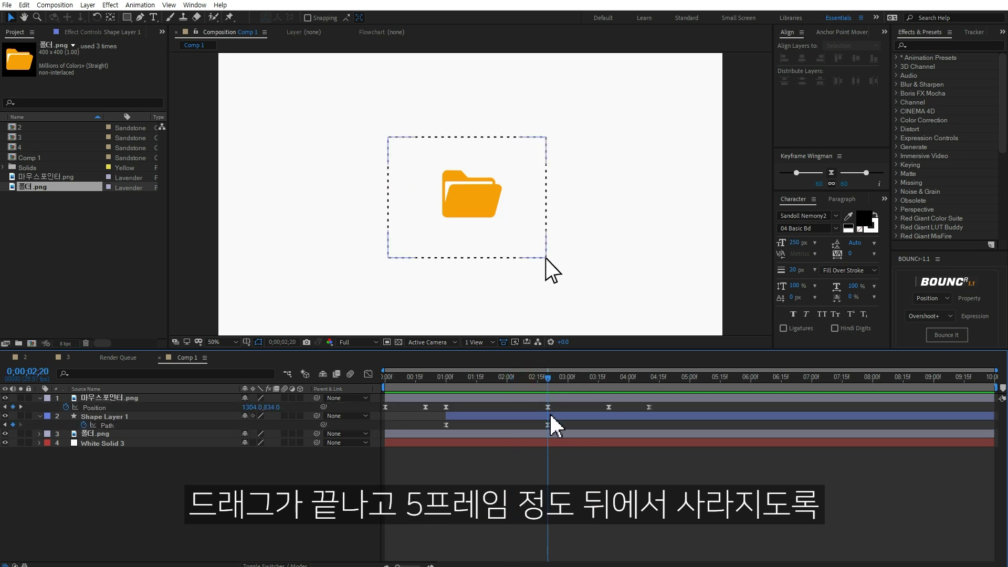
key(Page_Down)
key(Page_Down)
key(Page_Down)
key(Page_Down)
key(Page_Down)
click(567, 416)
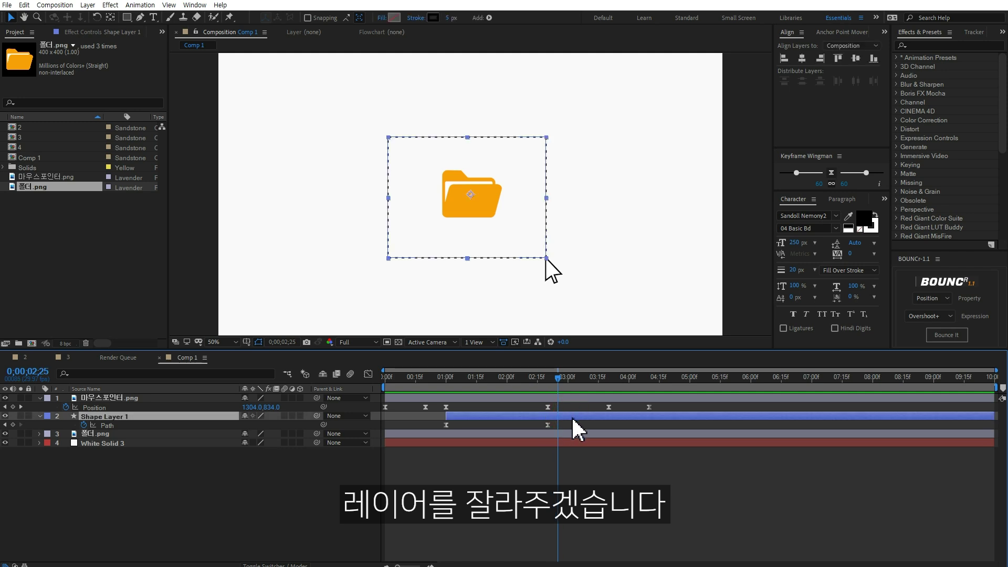
key(ctrl+shift+d)
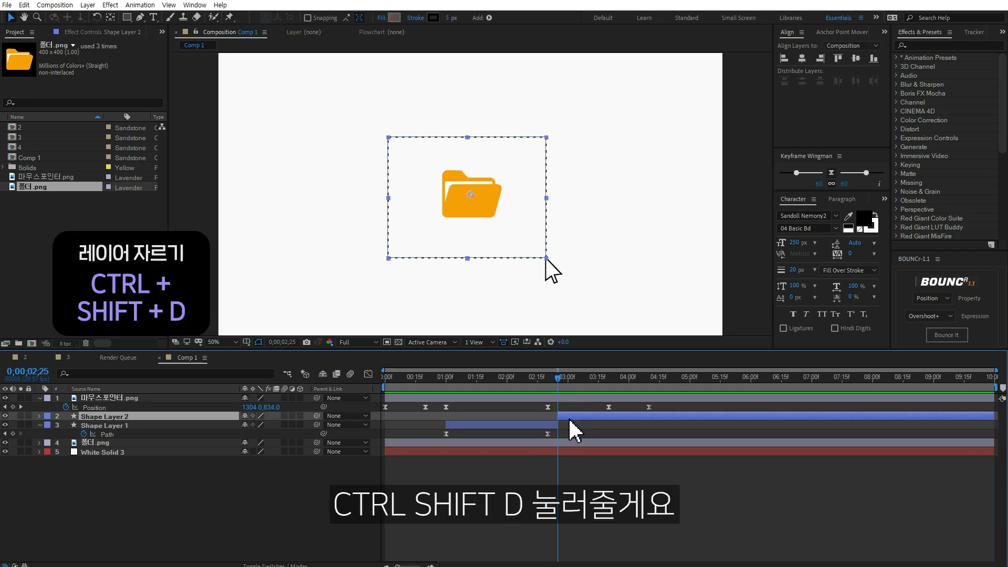
key(Delete)
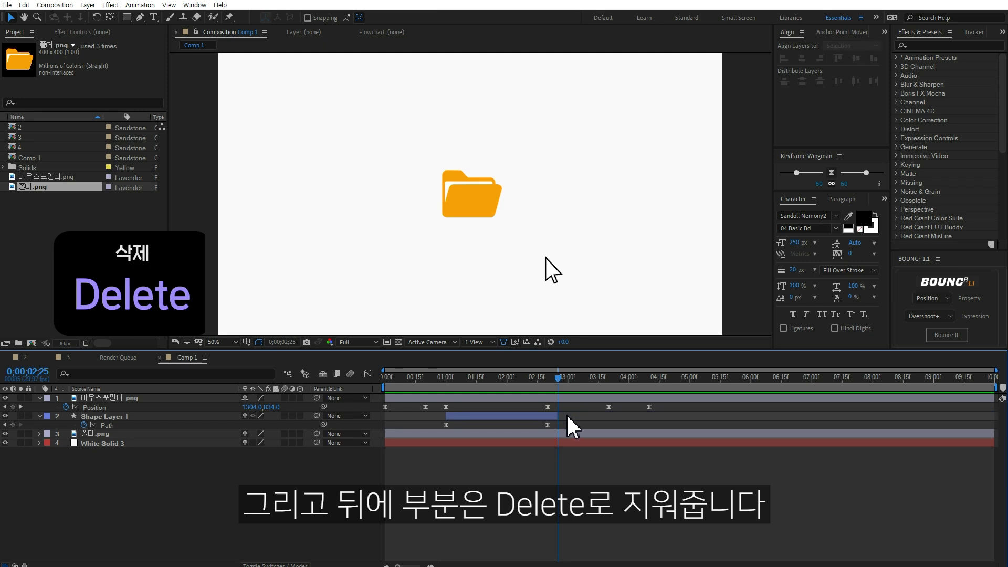
key(space)
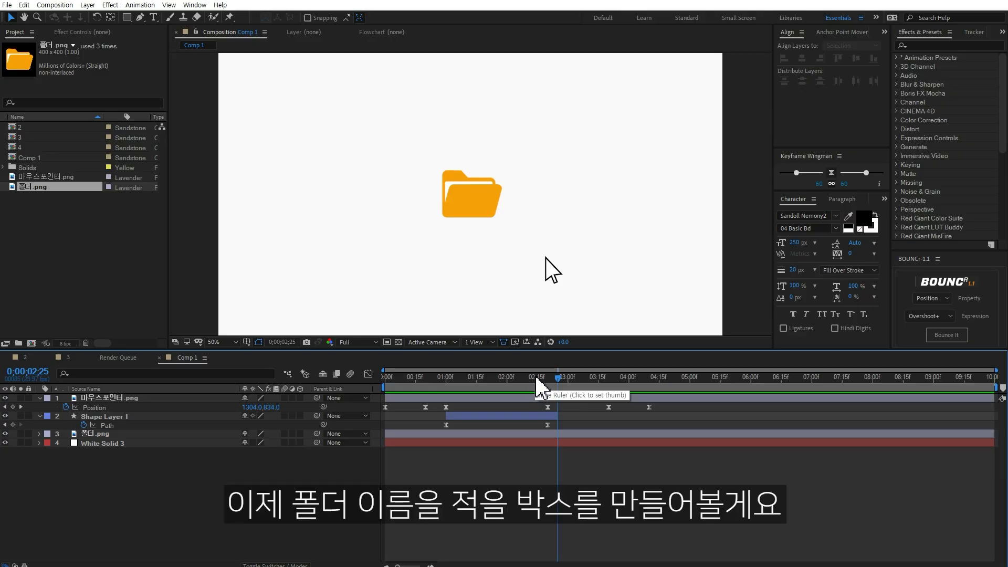
At 0;00;03;06, draw a bar under the folder with fill on and stroke off.
drag(563, 383, 580, 383)
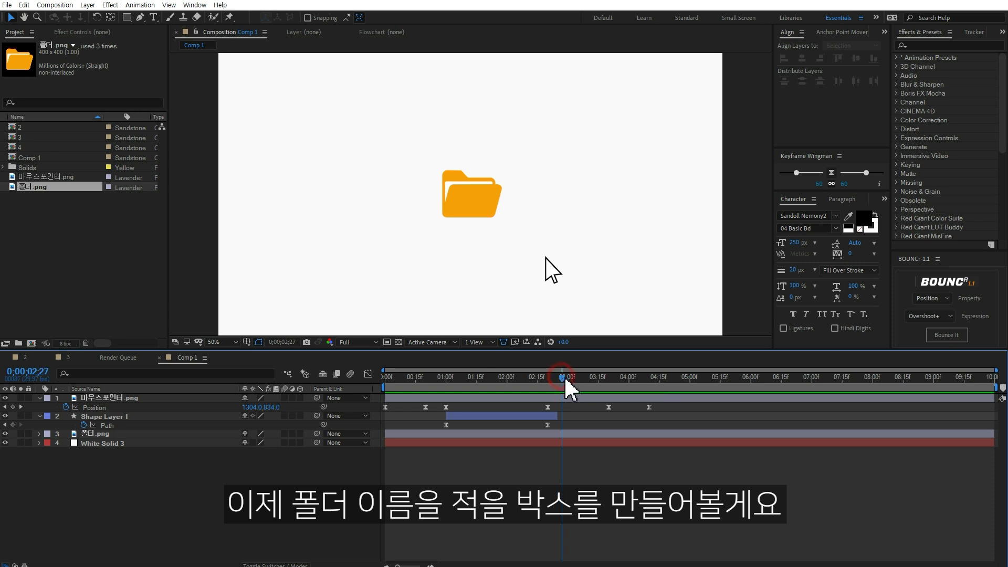
click(127, 18)
drag(436, 223, 504, 236)
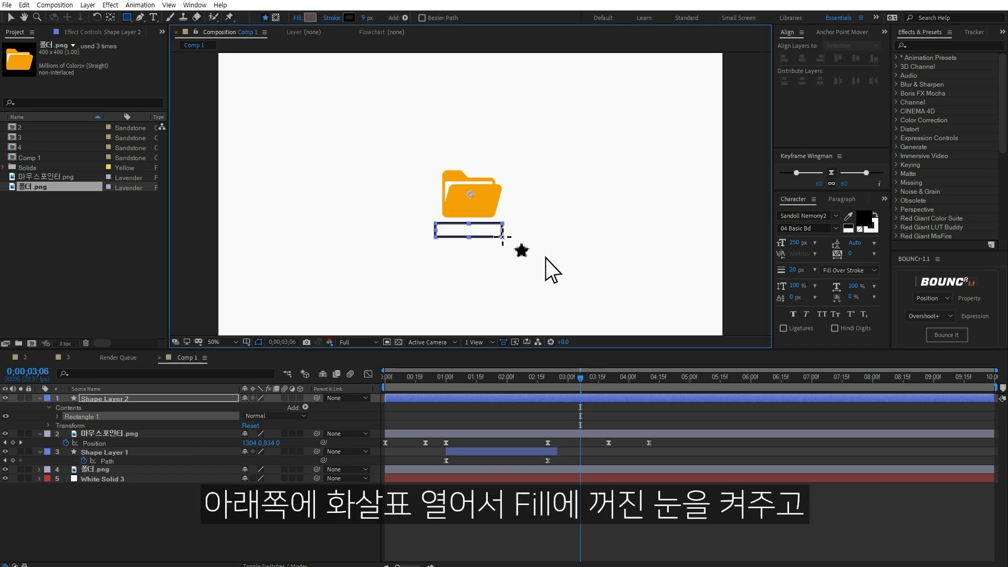
click(57, 417)
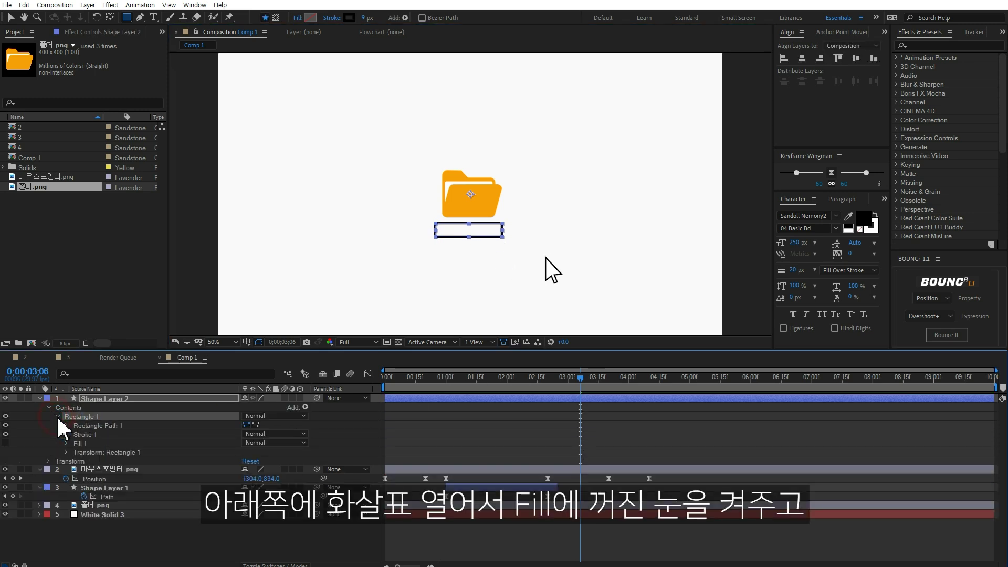
click(7, 444)
click(5, 434)
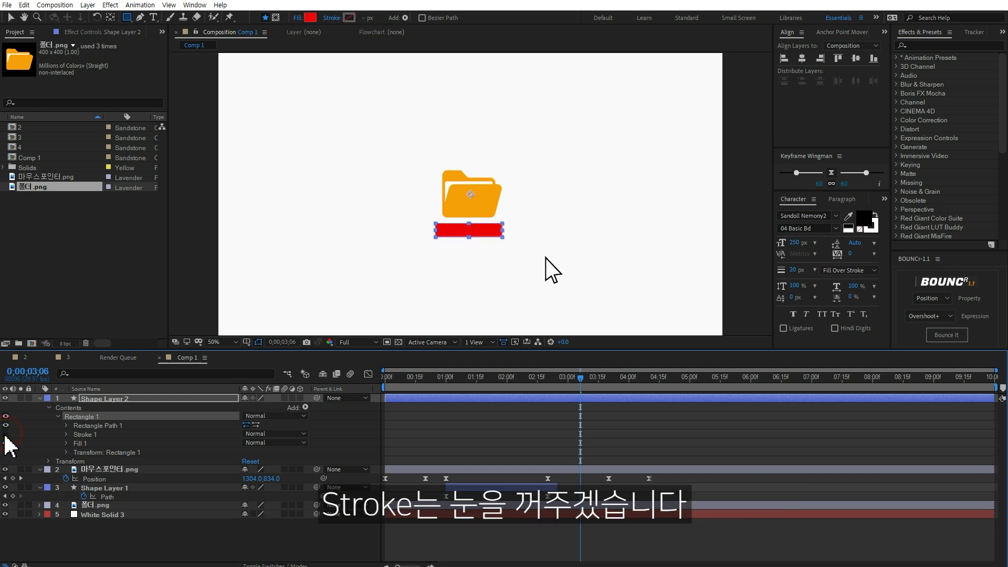
Set the bar's fill colour to light blue.
click(66, 442)
click(246, 469)
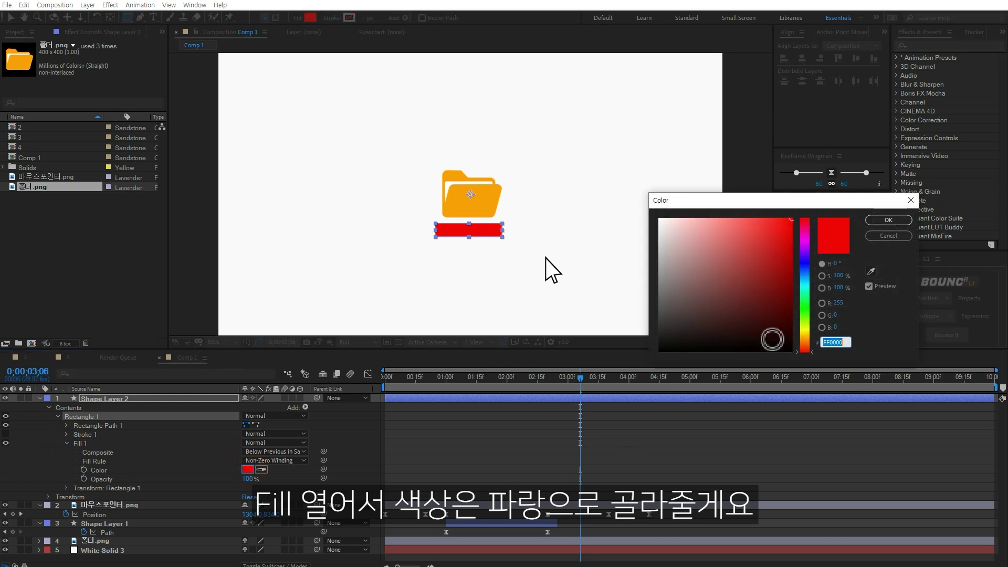
click(805, 268)
drag(774, 239, 755, 218)
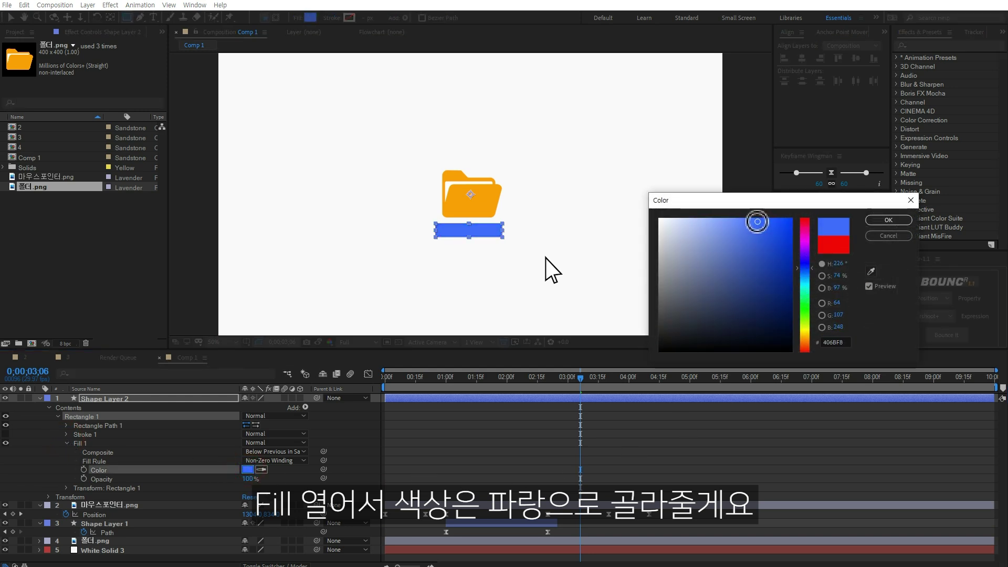
click(887, 220)
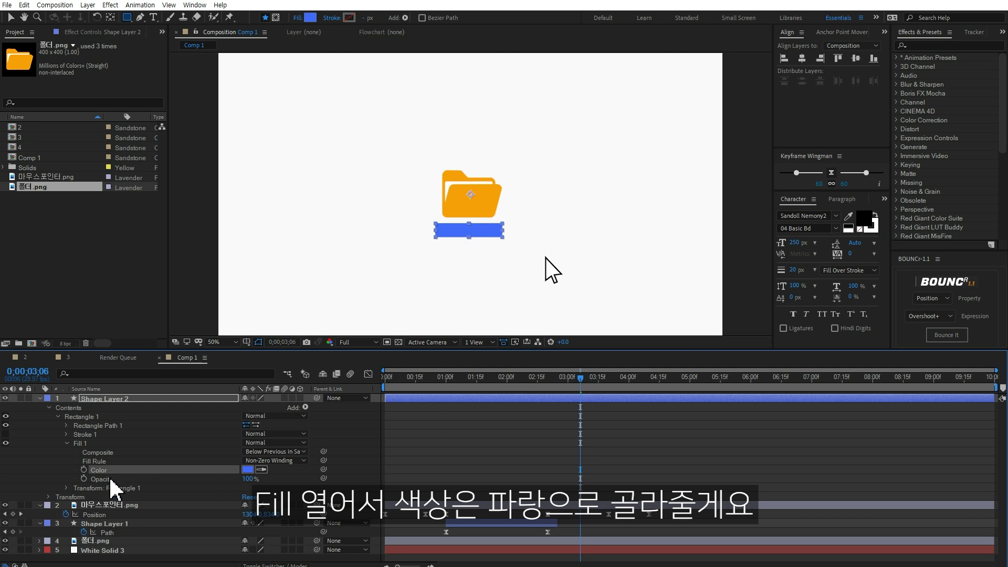
Give the bar corner Roundness 12 and nudge it slightly right.
click(66, 426)
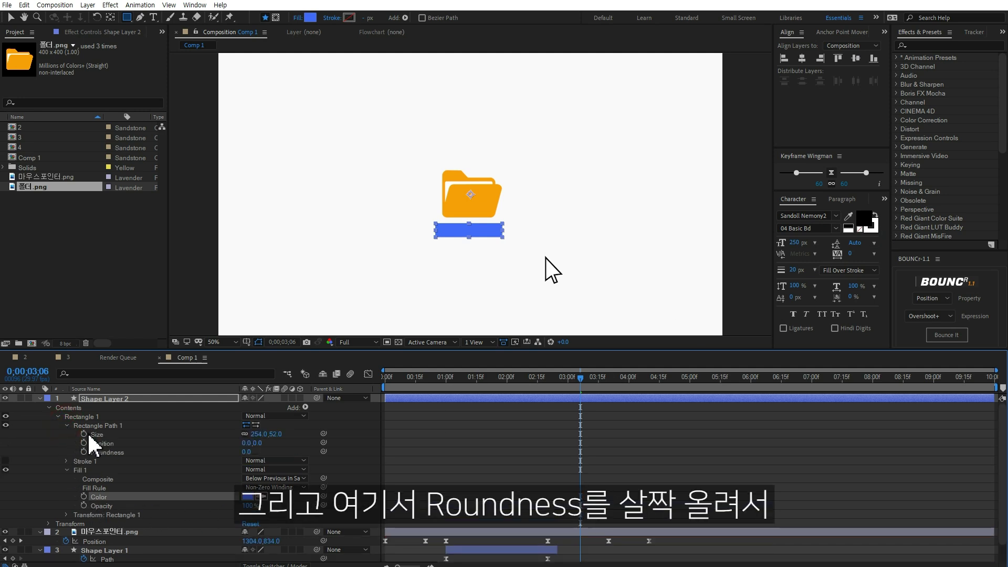
drag(248, 451, 258, 450)
click(350, 449)
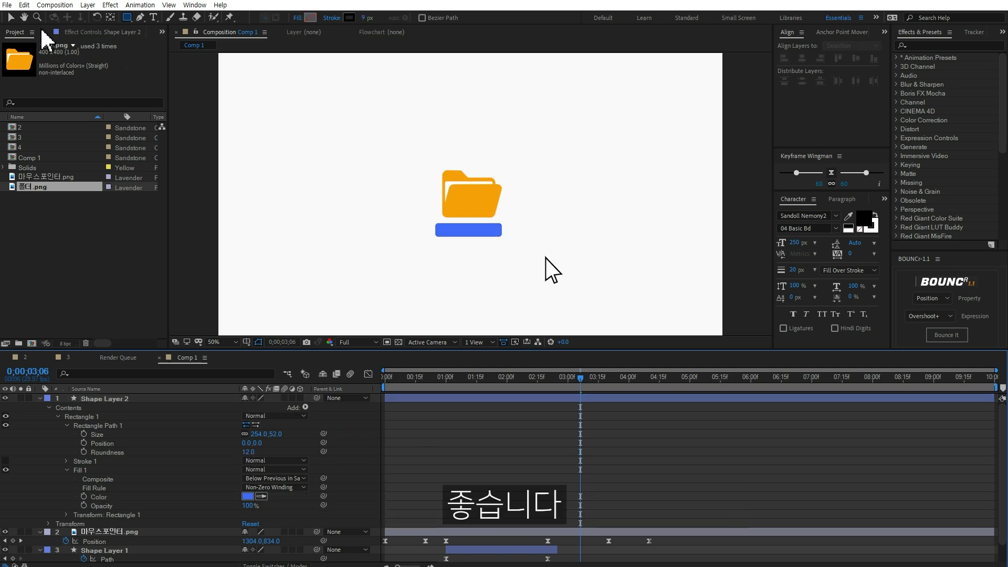
click(11, 18)
drag(475, 232, 483, 241)
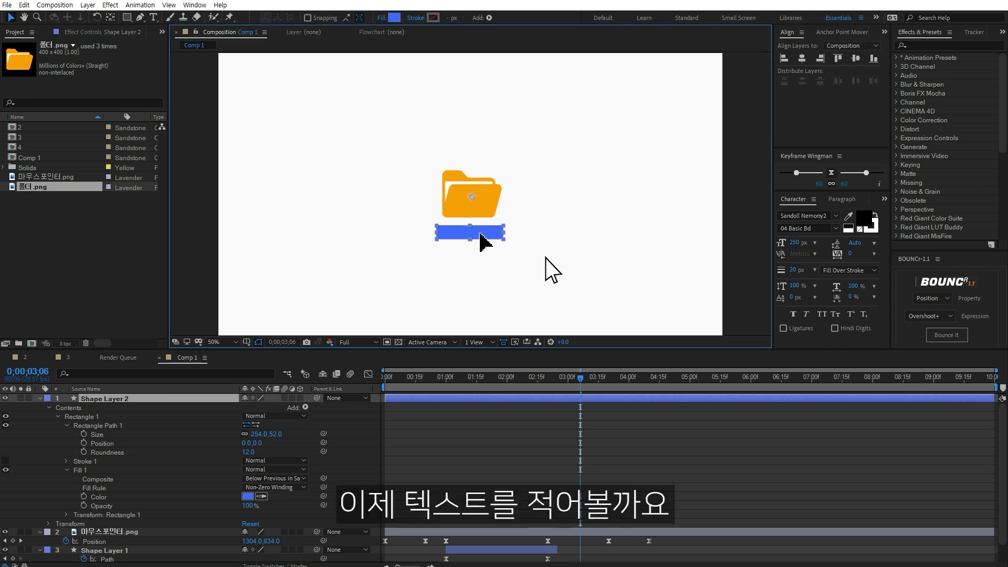
Create a text layer reading 튜토리얼 and remove its outline.
click(357, 464)
right_click(27, 449)
click(61, 444)
click(199, 457)
text(튜토리얼)
key(ctrl+a)
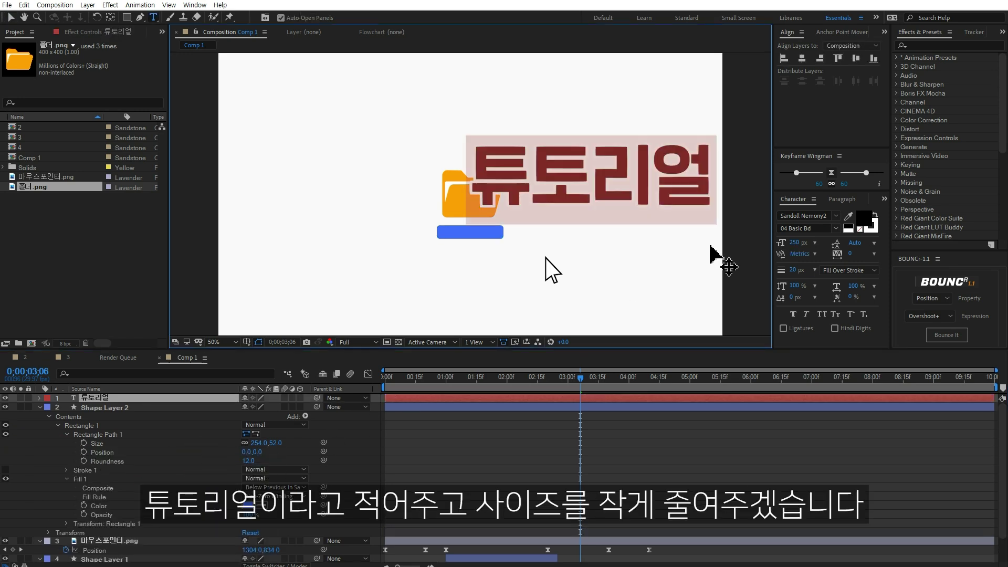
click(860, 230)
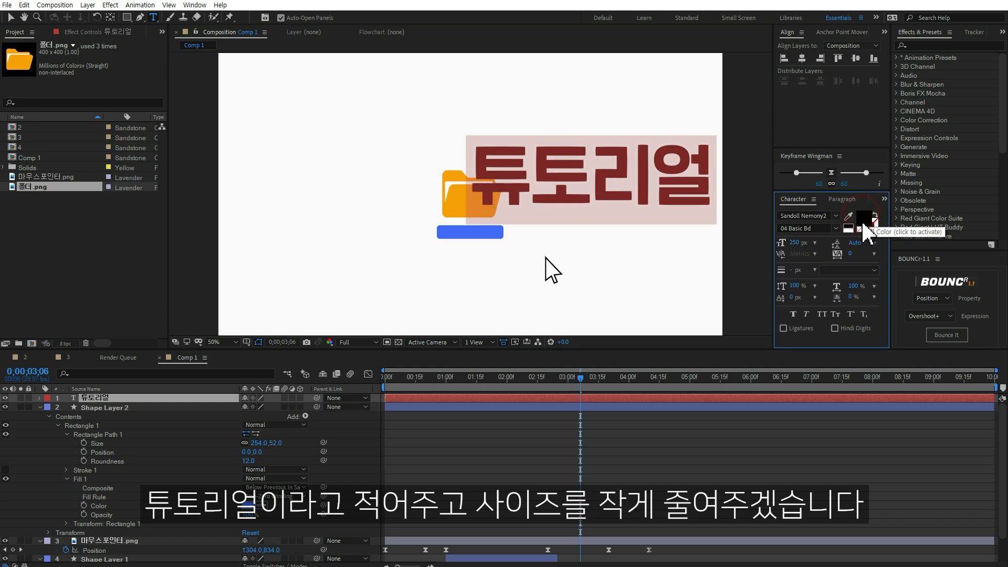
Move the label onto the blue bar and set it to 40 px Regular.
drag(791, 243, 703, 258)
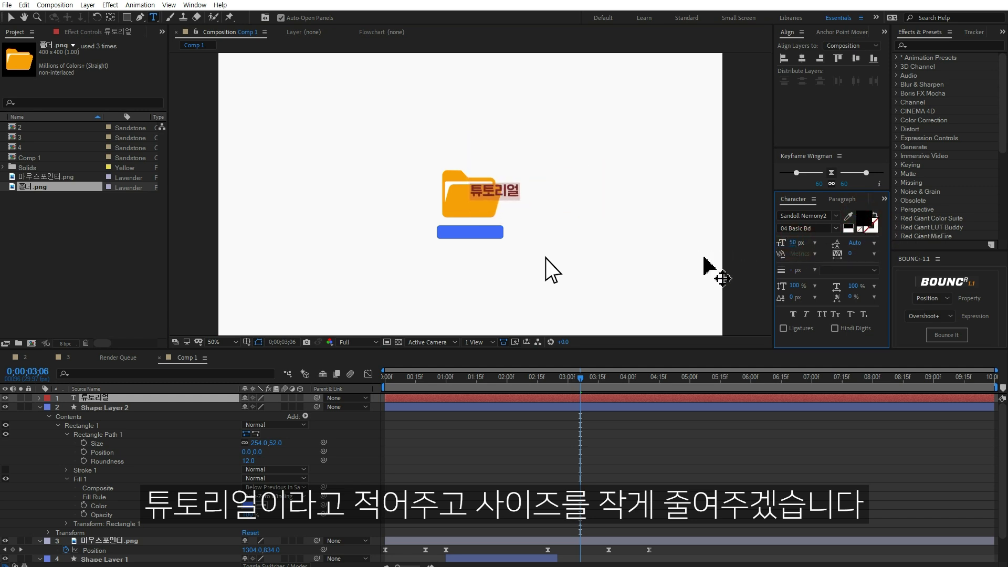
click(11, 17)
drag(506, 197, 484, 231)
drag(792, 242, 837, 244)
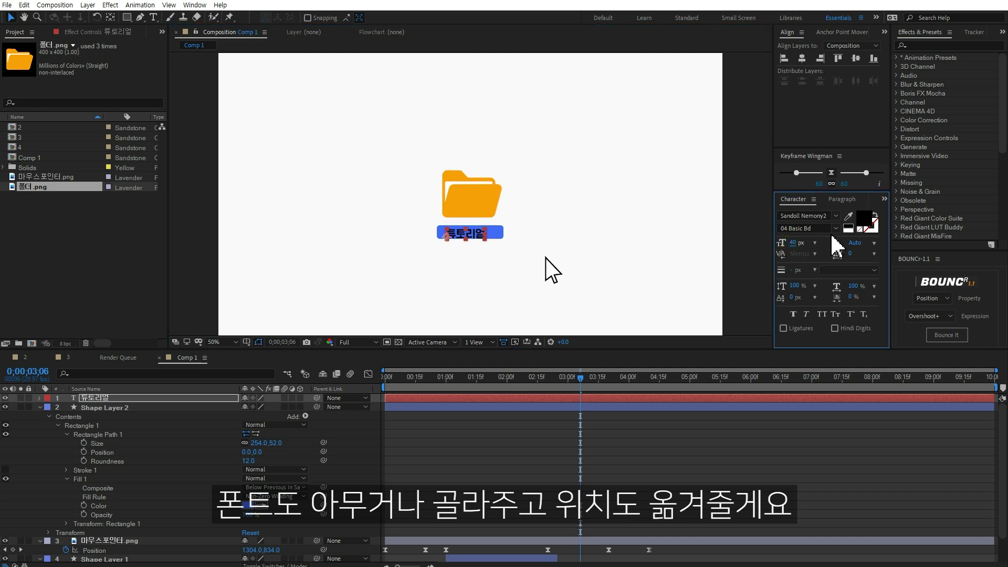
click(836, 229)
click(814, 268)
Centre the 튜토리얼 text on the bar and make it white.
key(period)
drag(479, 281, 496, 278)
click(848, 226)
click(704, 461)
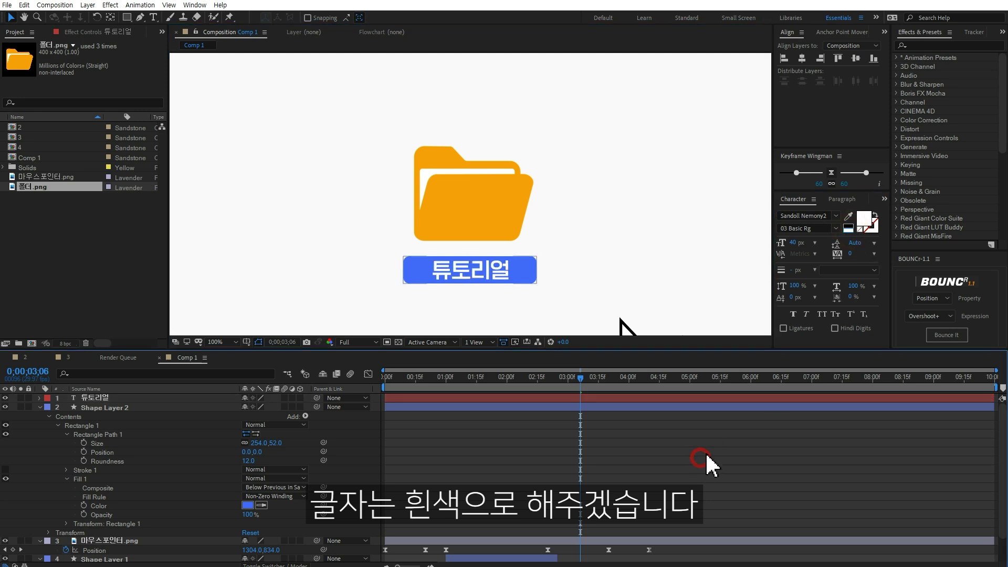
key(comma)
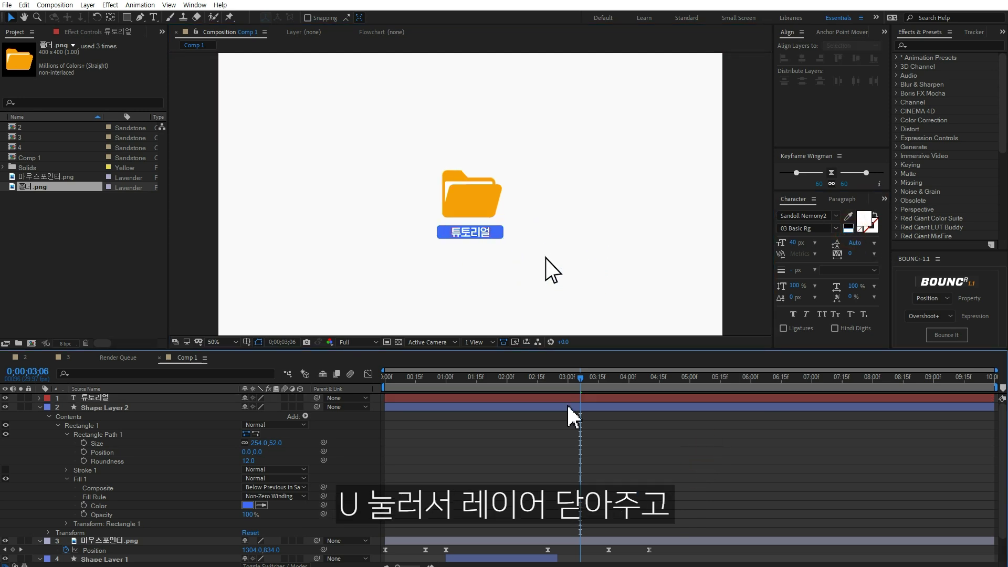
Move the 튜토리얼 text and blue bar layers below the pointer and dotted-box layers.
key(u)
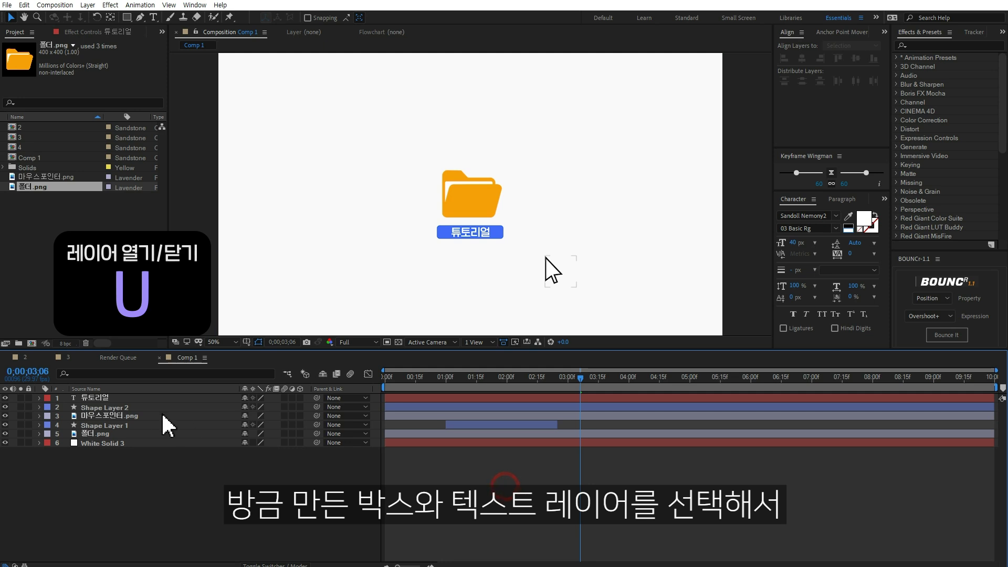
click(99, 399)
ctrl+click(101, 408)
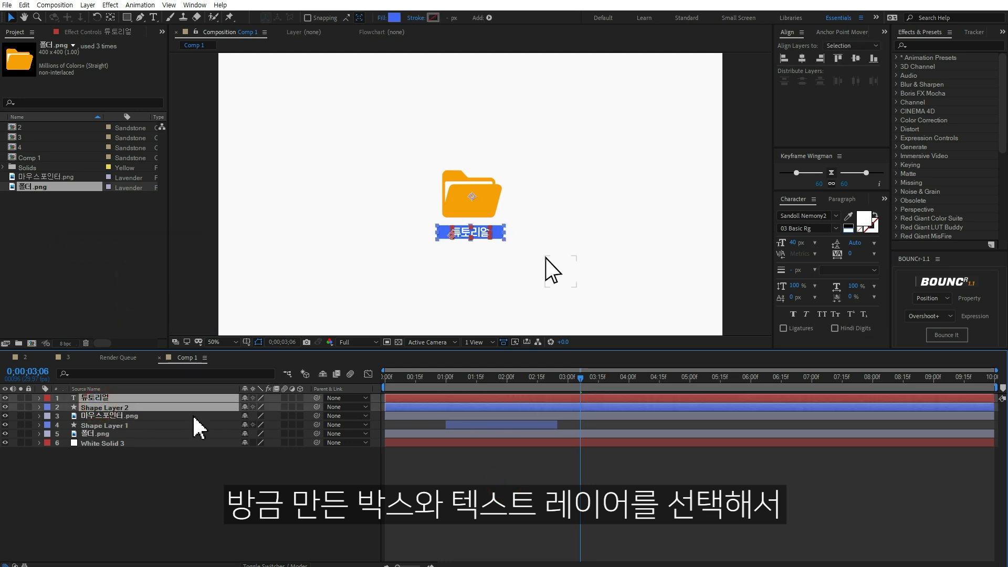
drag(141, 408, 141, 436)
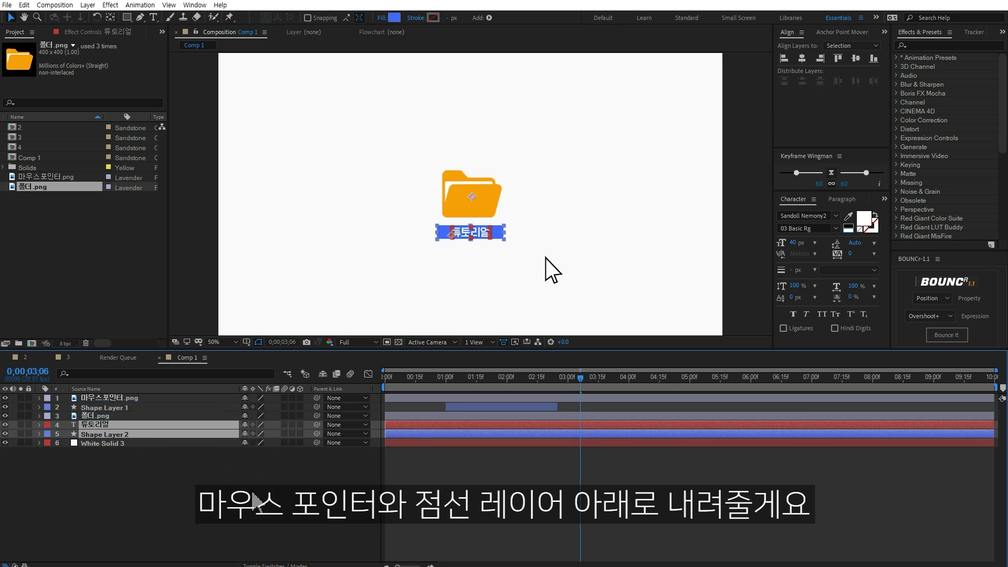
click(561, 463)
Set the blue bar layer's in-point to 0;00;02;25.
drag(581, 380, 565, 391)
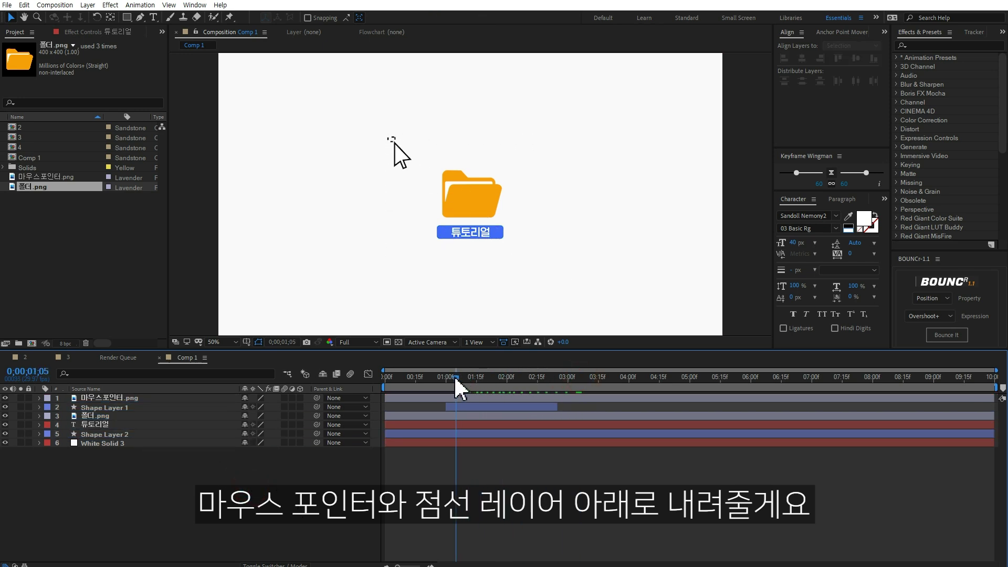
drag(569, 397, 559, 397)
click(119, 434)
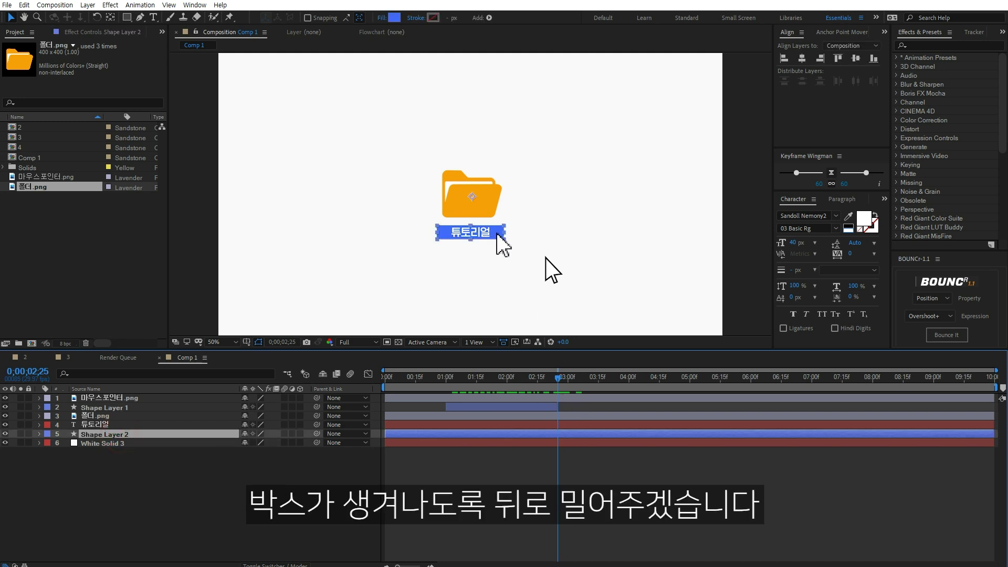
key(bracketleft)
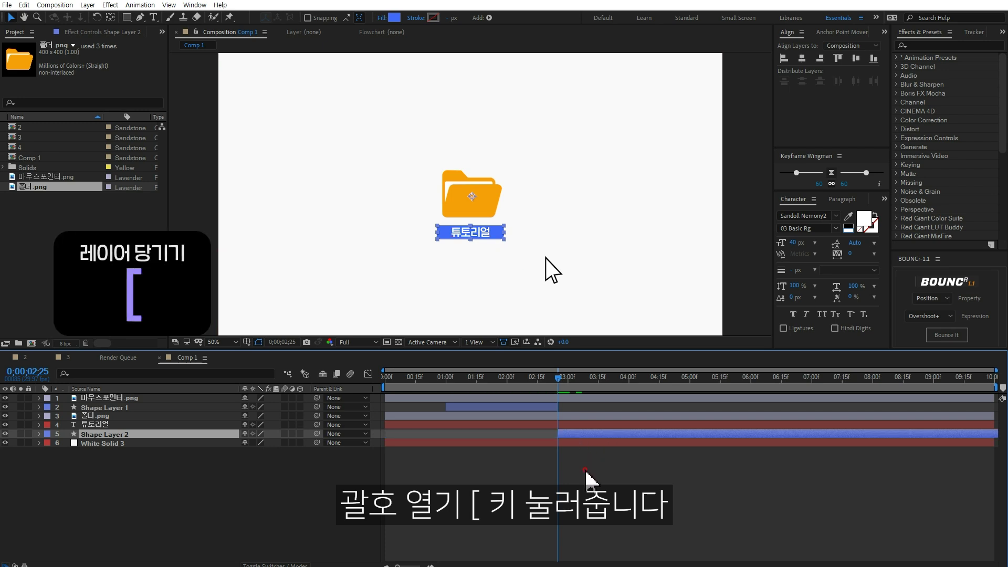
click(563, 422)
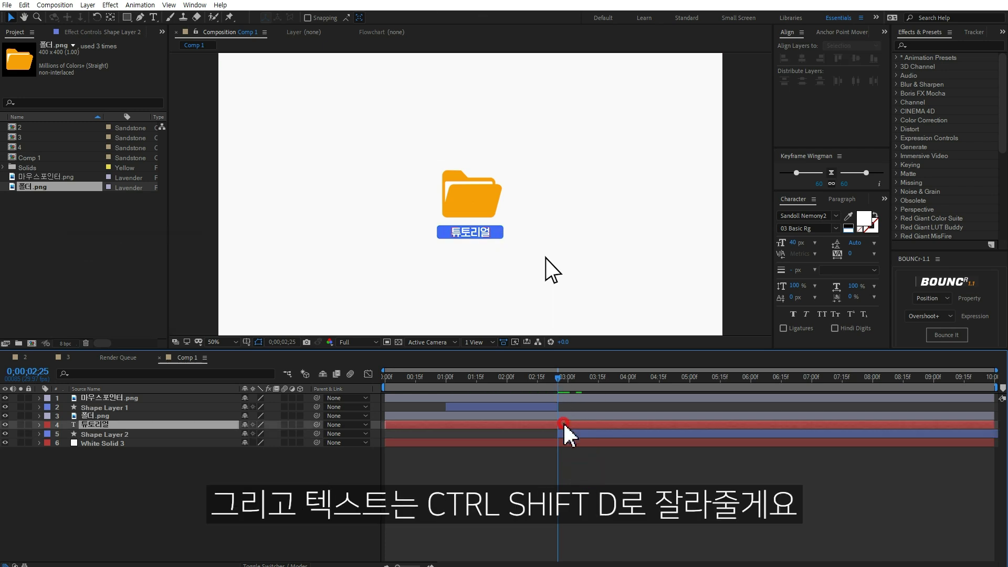
Split the 튜토리얼 text layer at 0;00;02;25 and check the text on either side.
key(ctrl+shift+d)
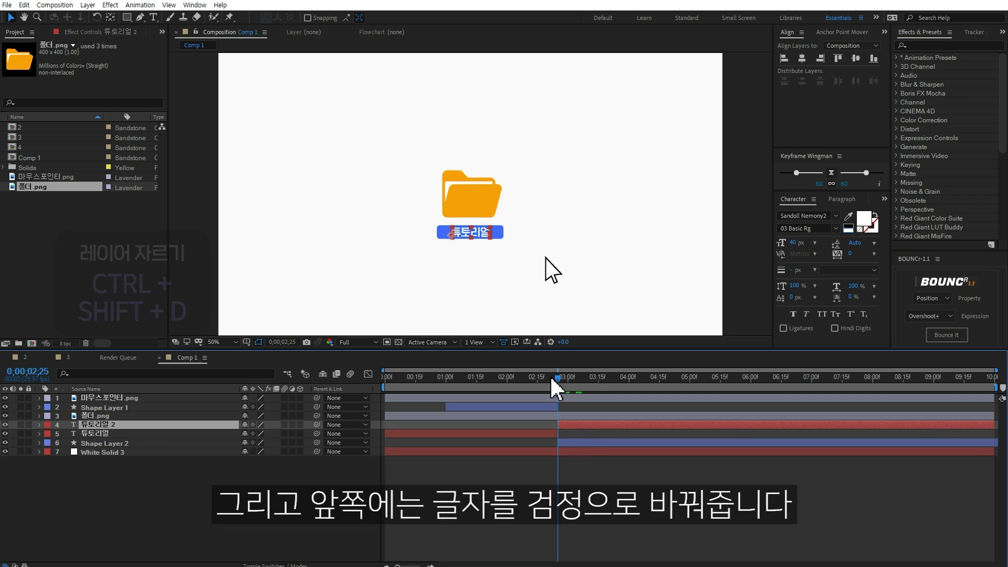
drag(555, 381, 542, 381)
click(544, 434)
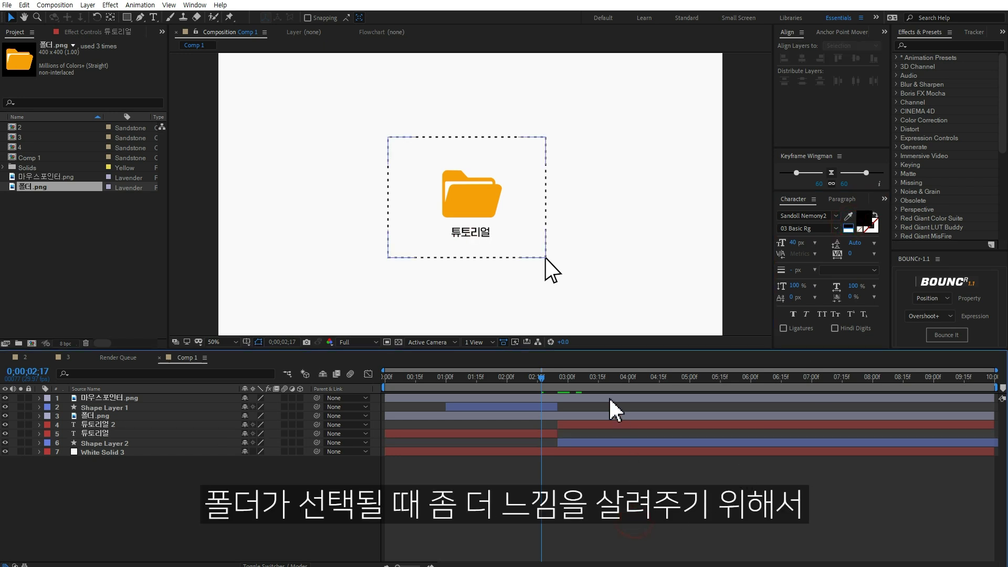
drag(539, 380, 558, 390)
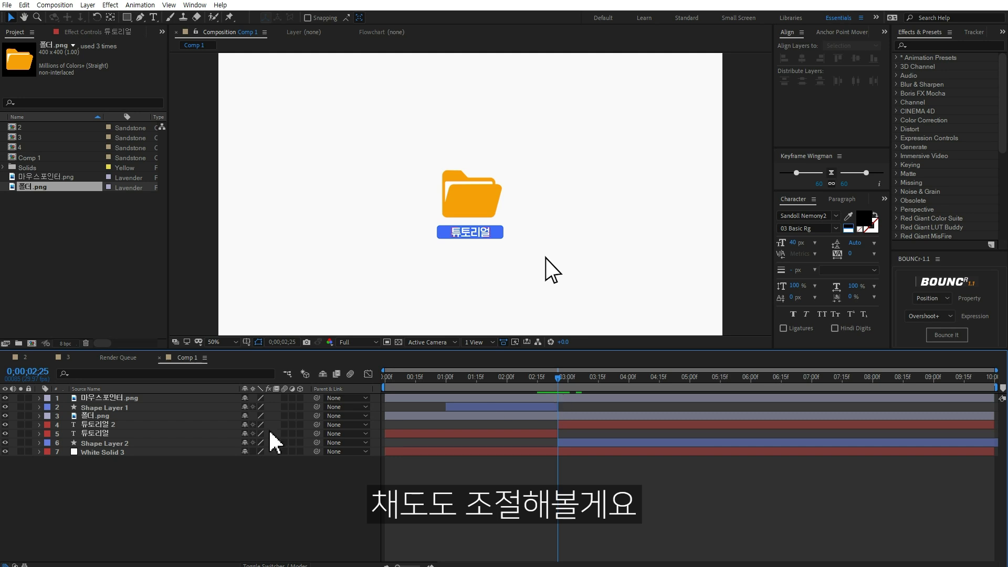
click(94, 416)
Apply Hue/Saturation to 폴더.png and set Master Saturation -100 at 2;24.
click(938, 45)
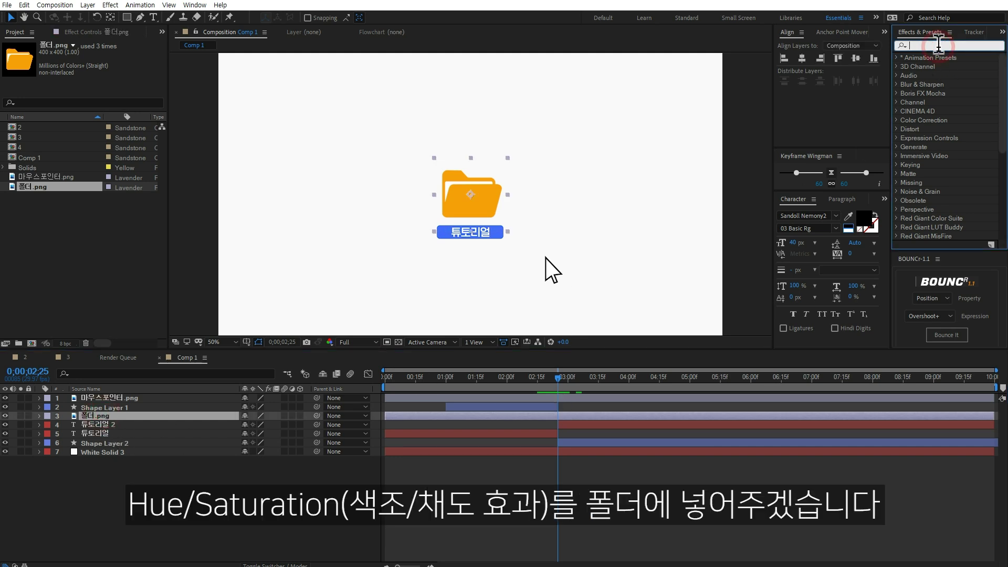
text(hue)
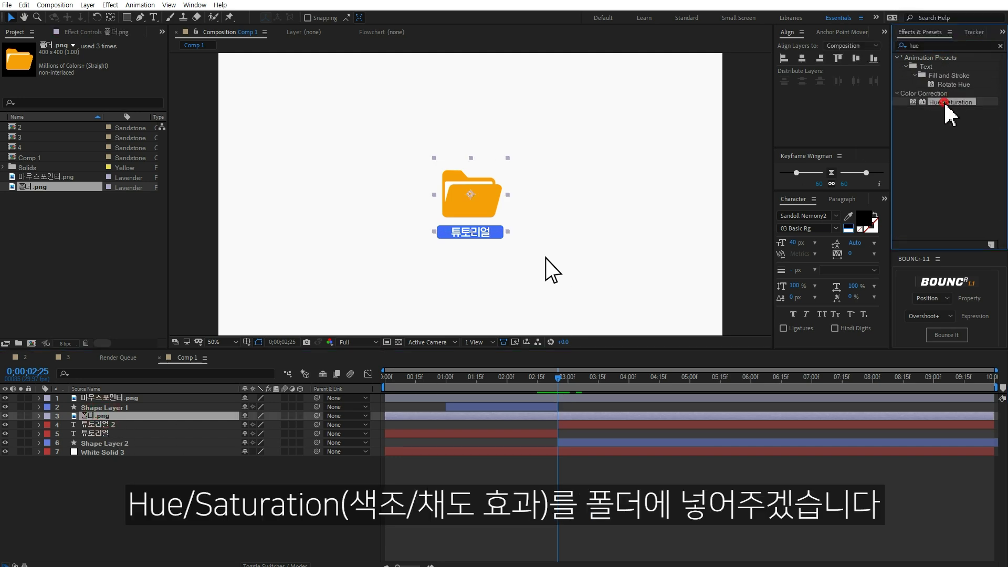
double_click(949, 102)
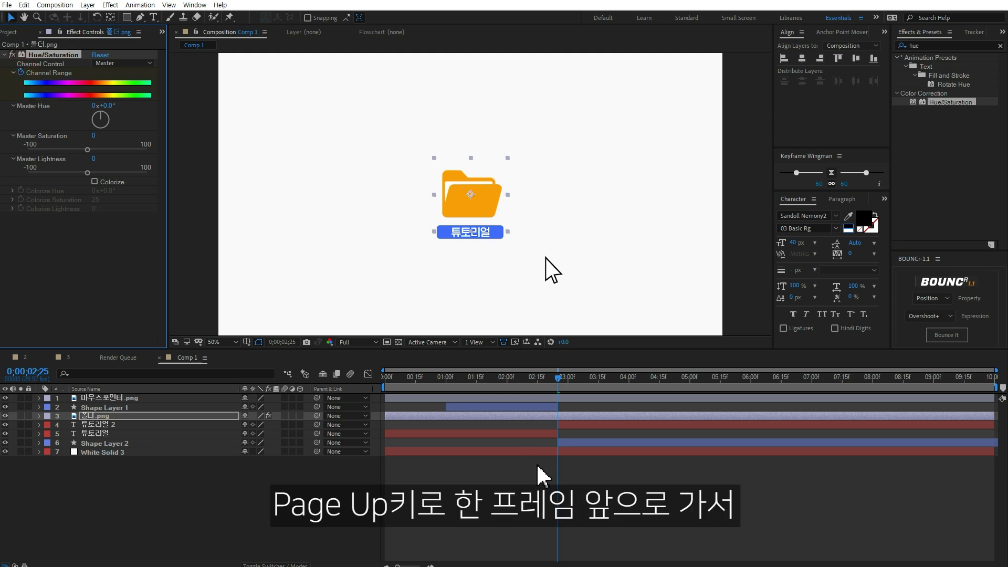
key(Page_Up)
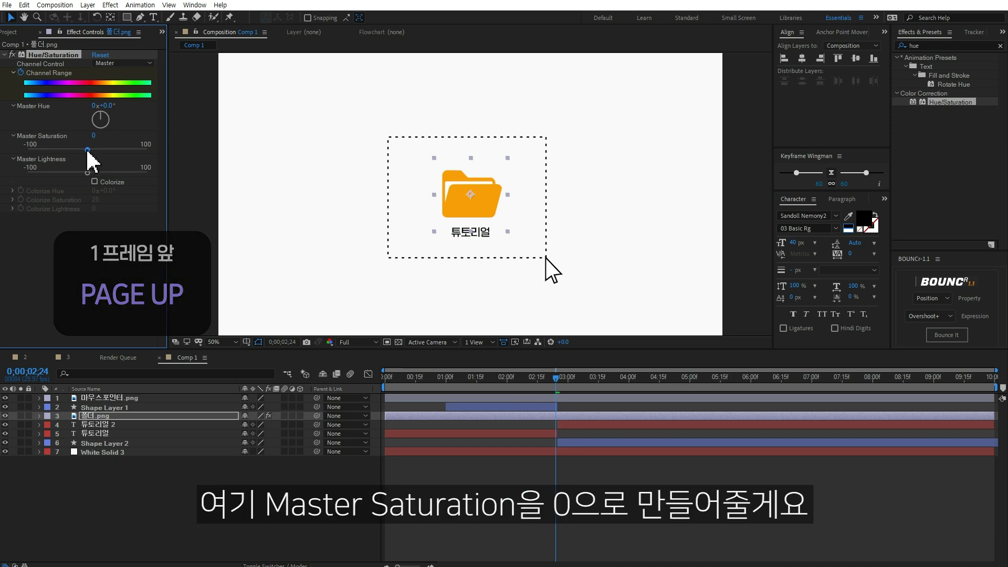
drag(87, 150, 27, 149)
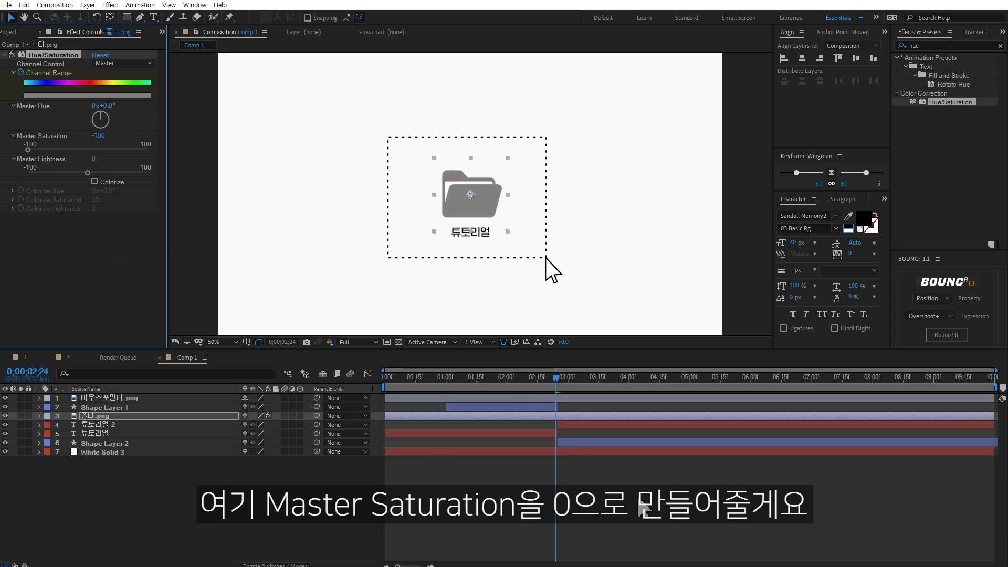
click(604, 503)
drag(556, 385, 557, 383)
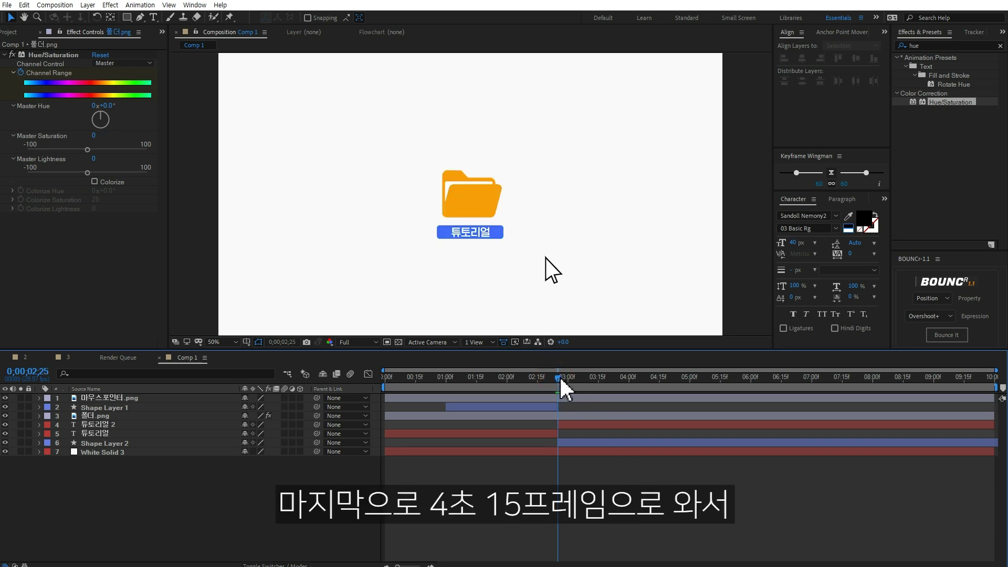
At 4;15, parent the 튜토리얼 2 text layer and the other label and box layers to 폴더.png.
drag(559, 379, 661, 386)
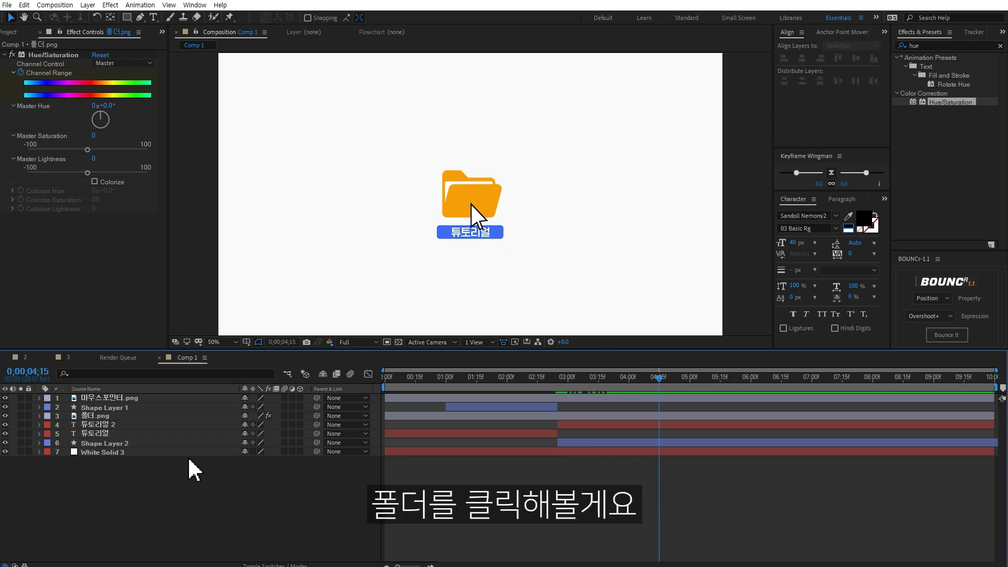
click(98, 425)
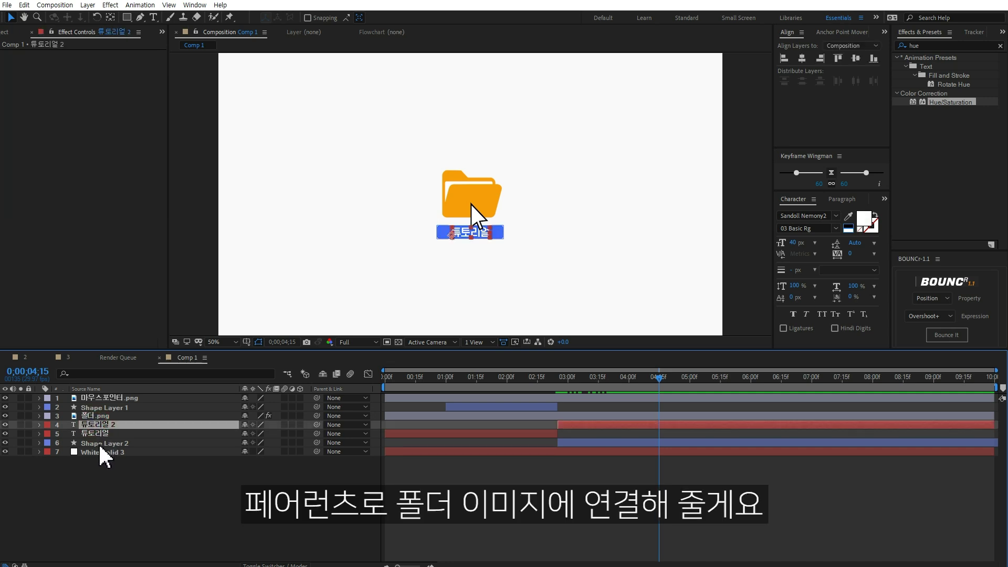
shift+click(102, 444)
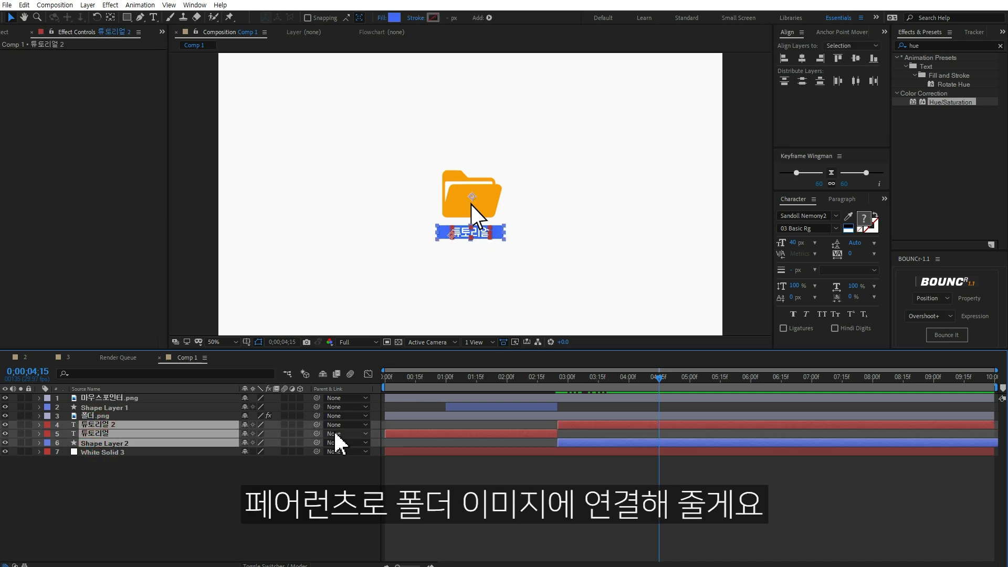
mouse_move(317, 424)
mouse_down()
mouse_move(277, 433)
mouse_move(122, 416)
mouse_up()
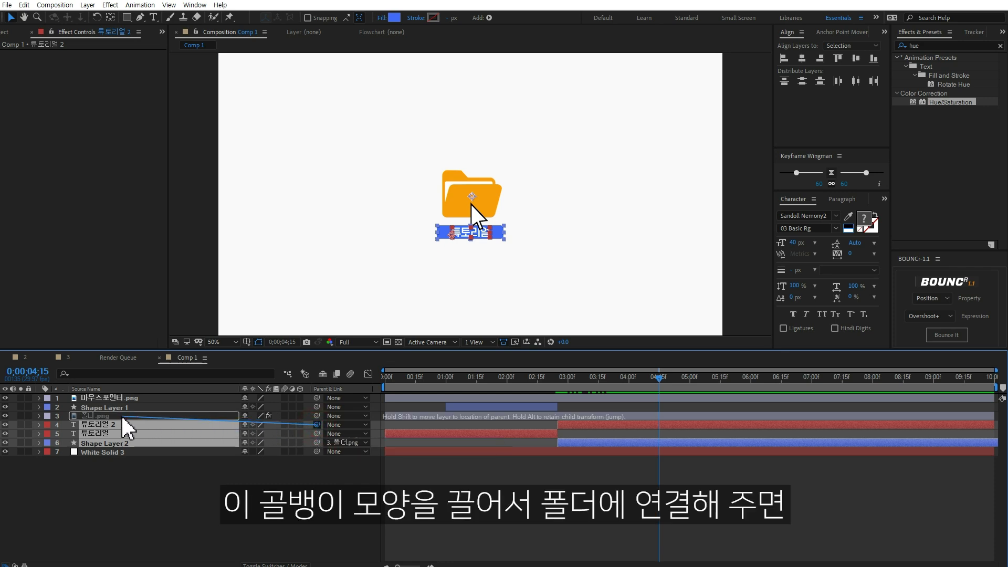
drag(124, 419, 123, 417)
click(123, 416)
Keyframe the folder's Scale at 70% (4;15), 65% (4;17) and 70% (4;19), then preview.
click(503, 200)
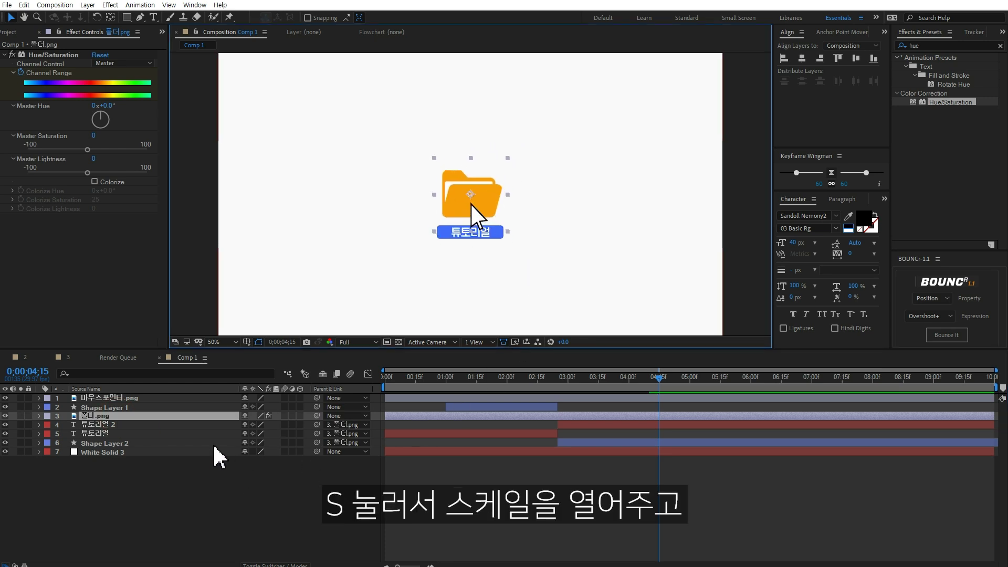
key(s)
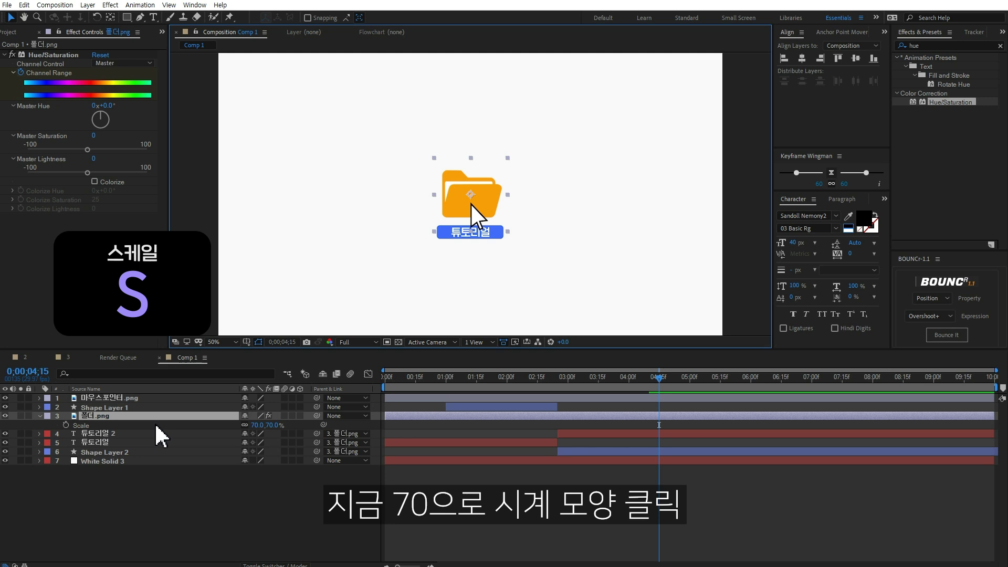
click(66, 425)
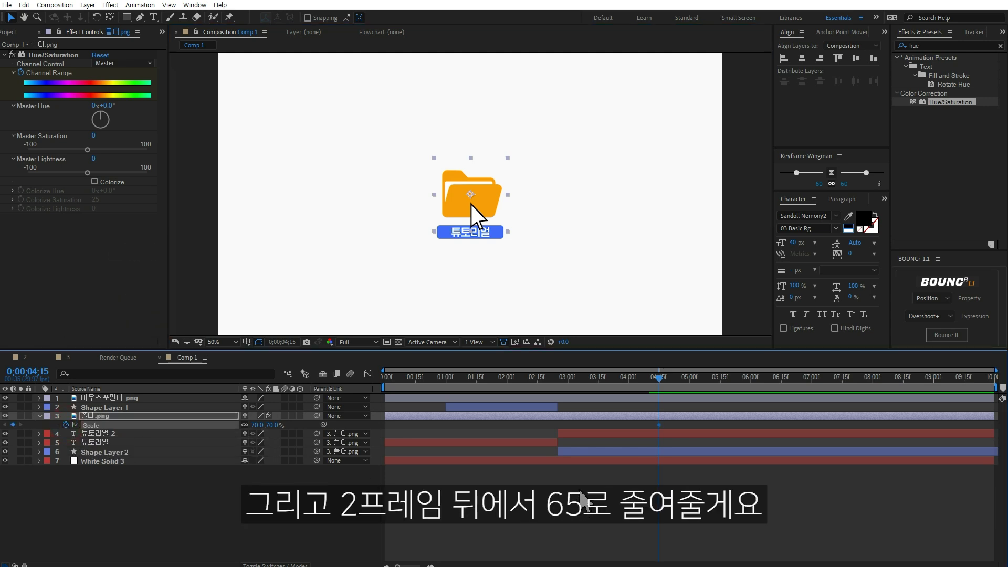
key(Page_Down)
key(Page_Down)
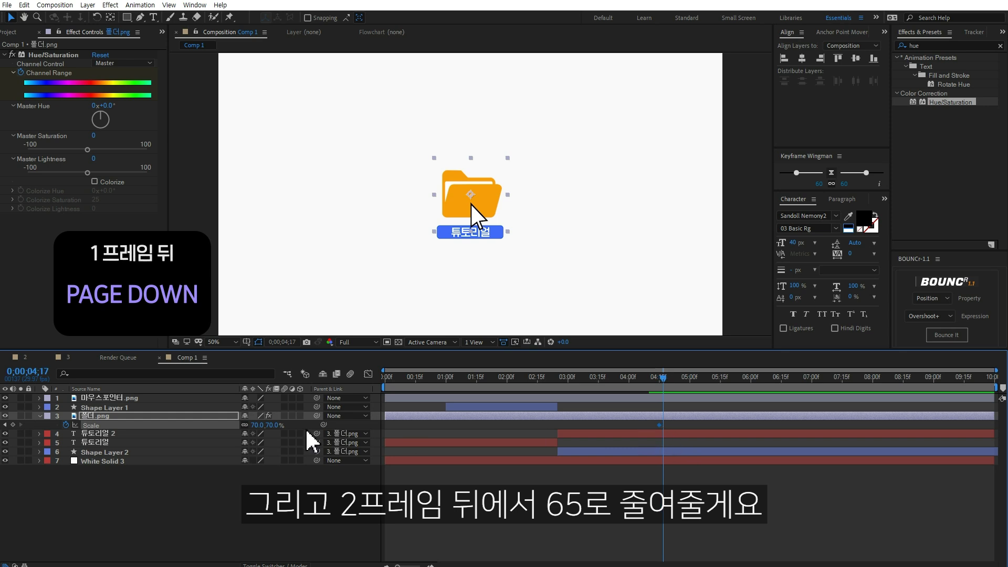
click(256, 425)
key(Return)
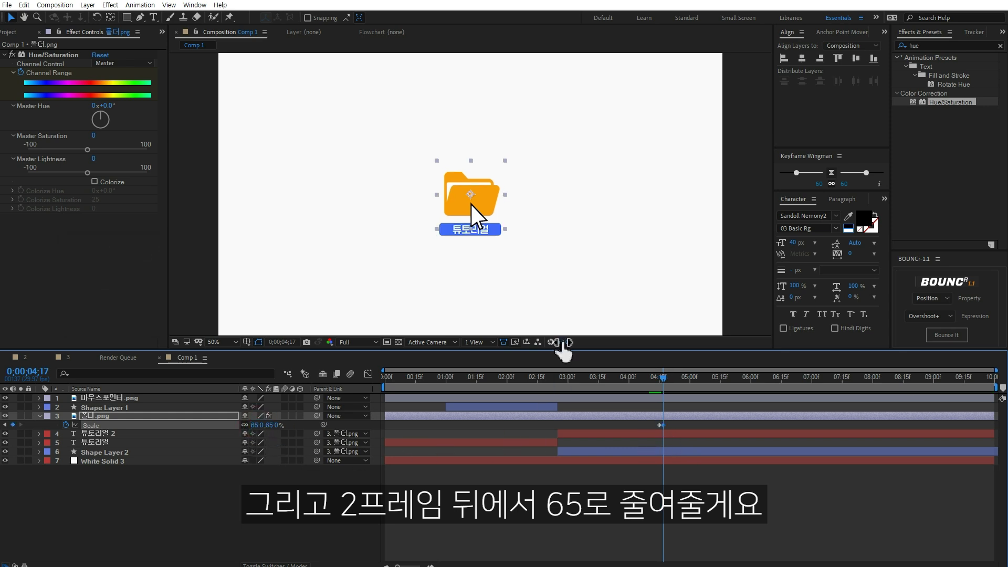
key(Page_Down)
key(Page_Down)
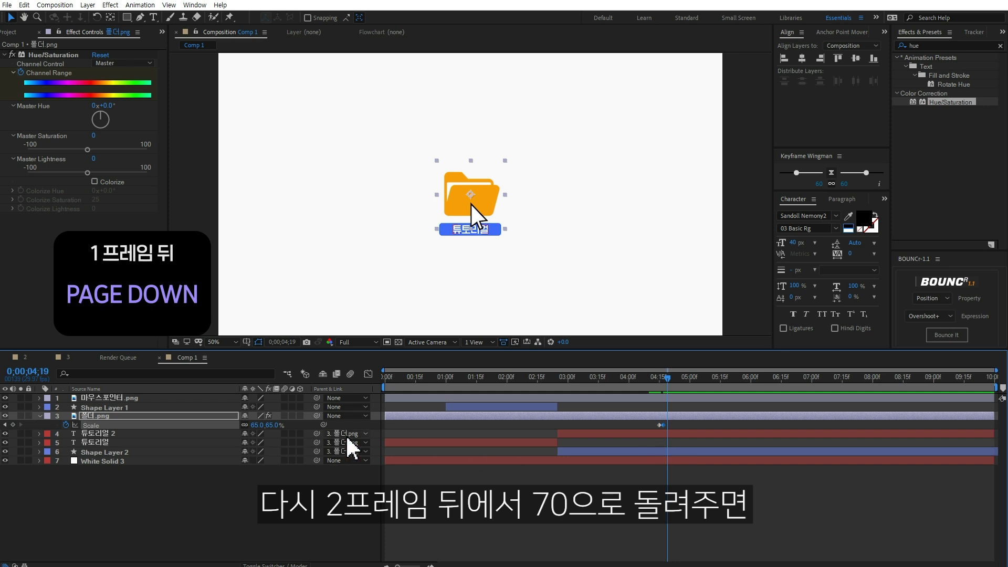
text(70)
key(Return)
key(space)
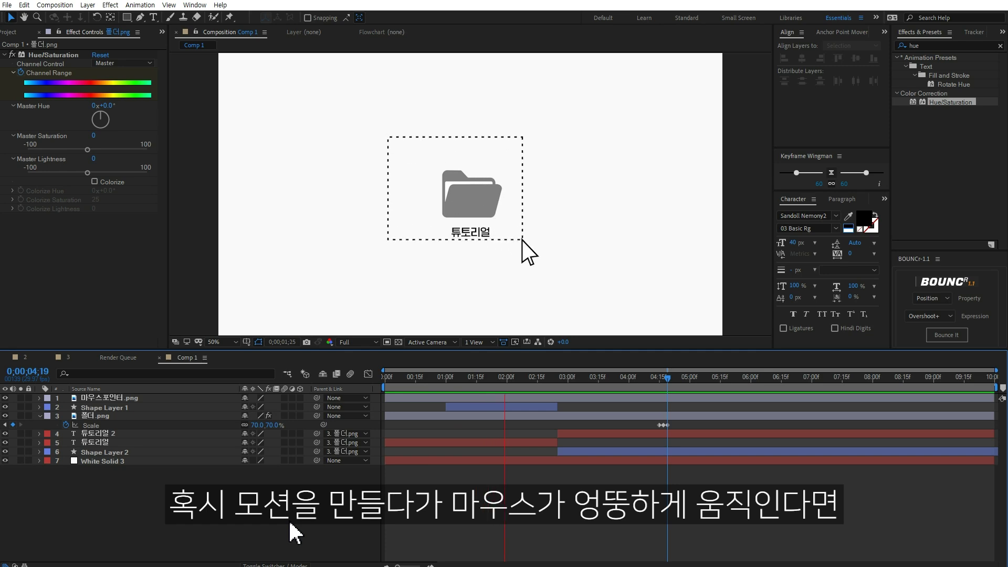
Reveal and select all keyframes, then list the Spatial Interpolation options under Keyframe Interpolation.
key(u)
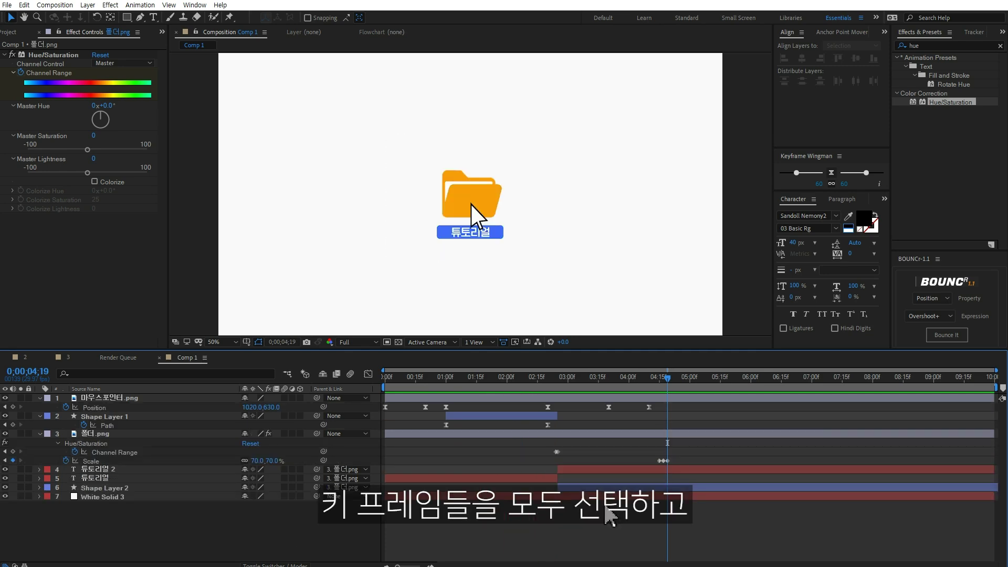
drag(667, 404, 361, 434)
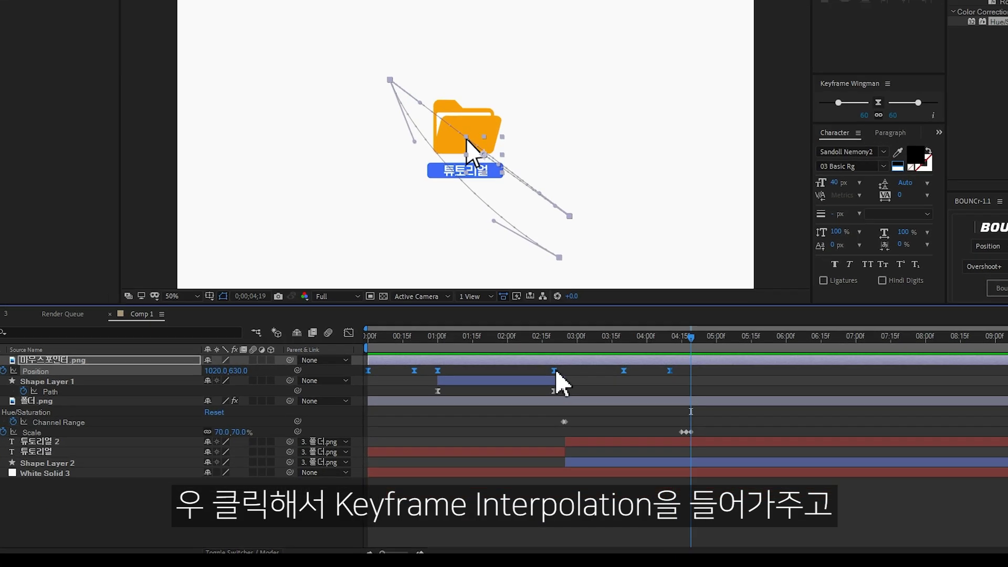
right_click(547, 407)
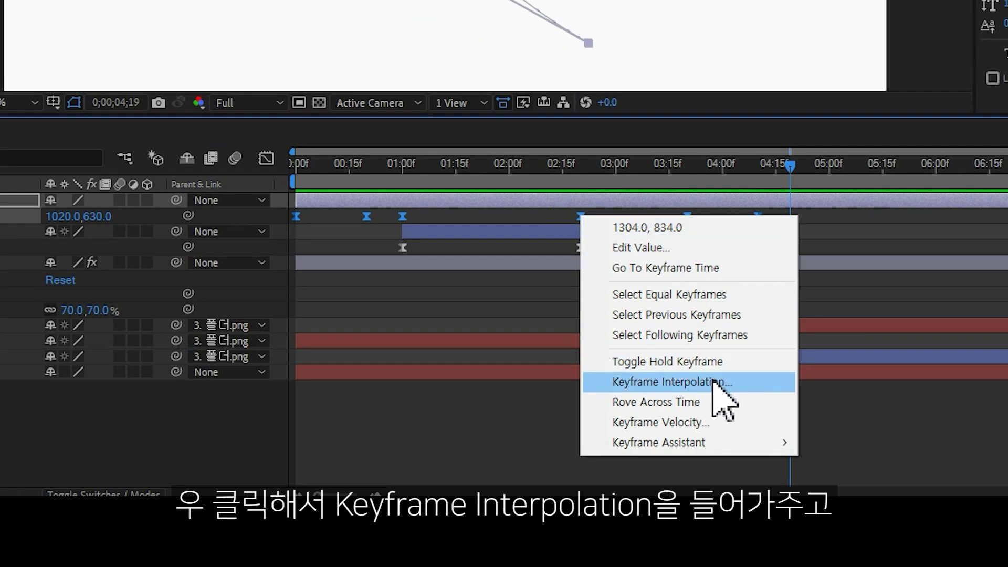
click(713, 383)
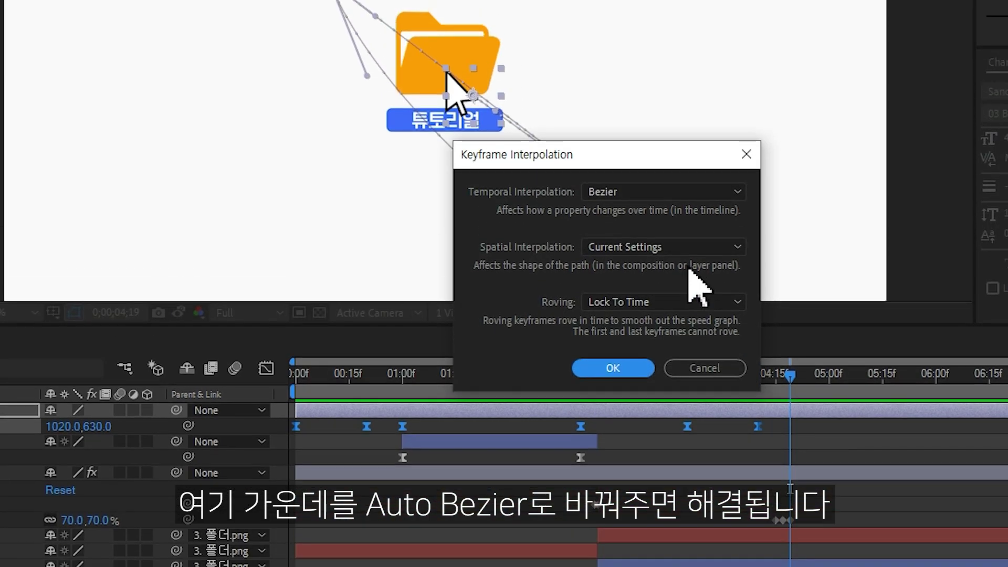
click(657, 247)
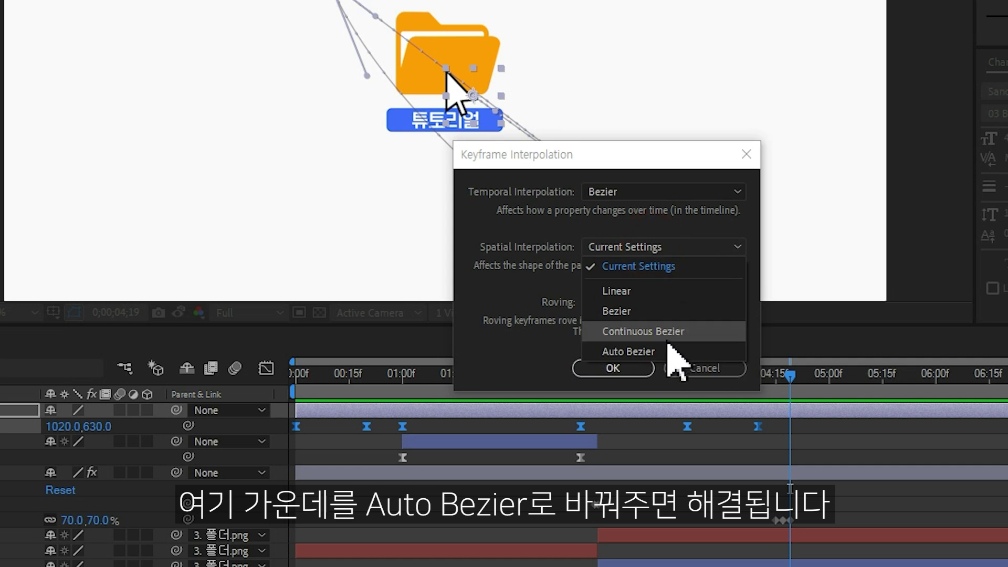